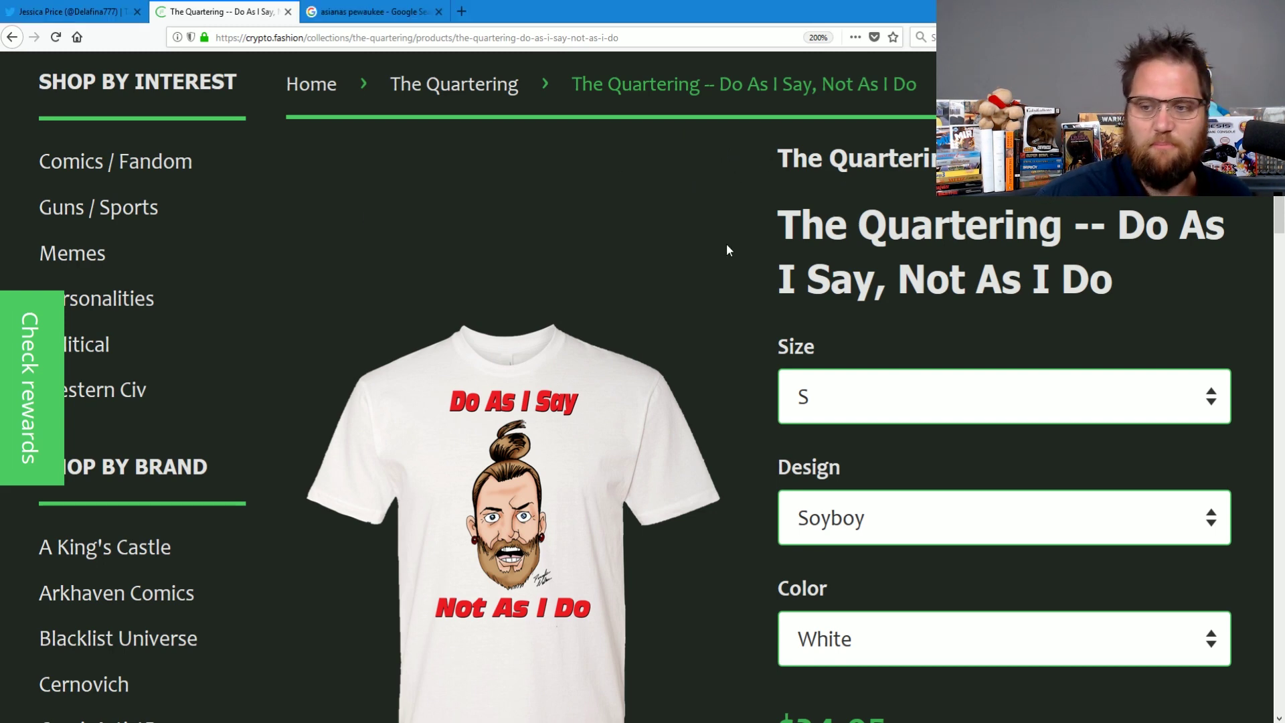
scroll(727, 245, down, 6)
scroll(643, 238, down, 3)
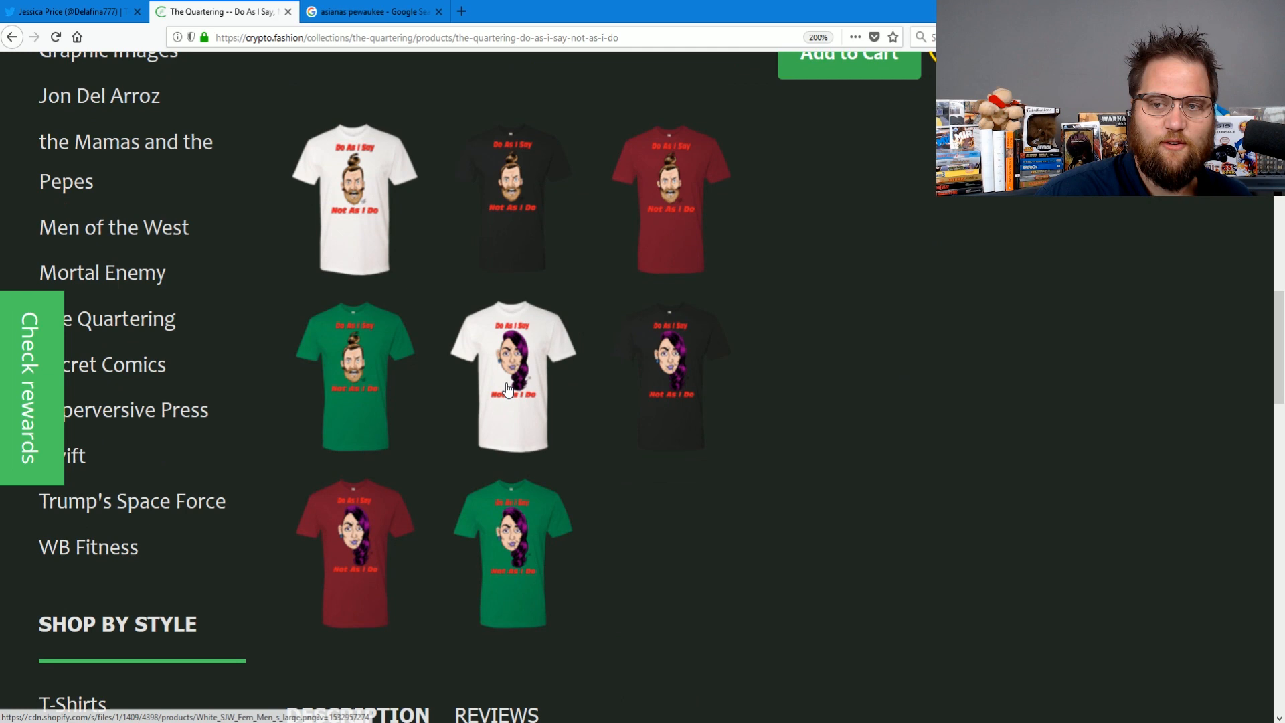
- View the green woman-design shirt and The Quartering's merch collection, then return to the developer's Twitter feed
click(512, 565)
scroll(590, 511, down, 2)
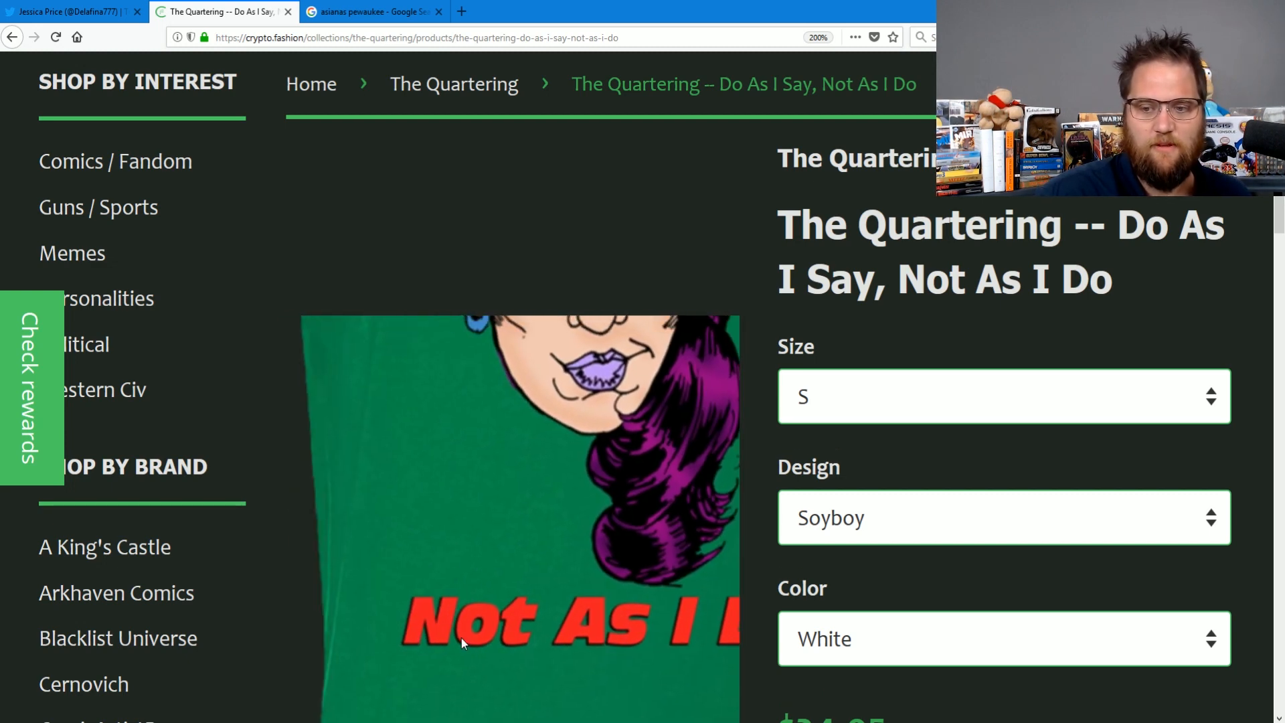
click(492, 89)
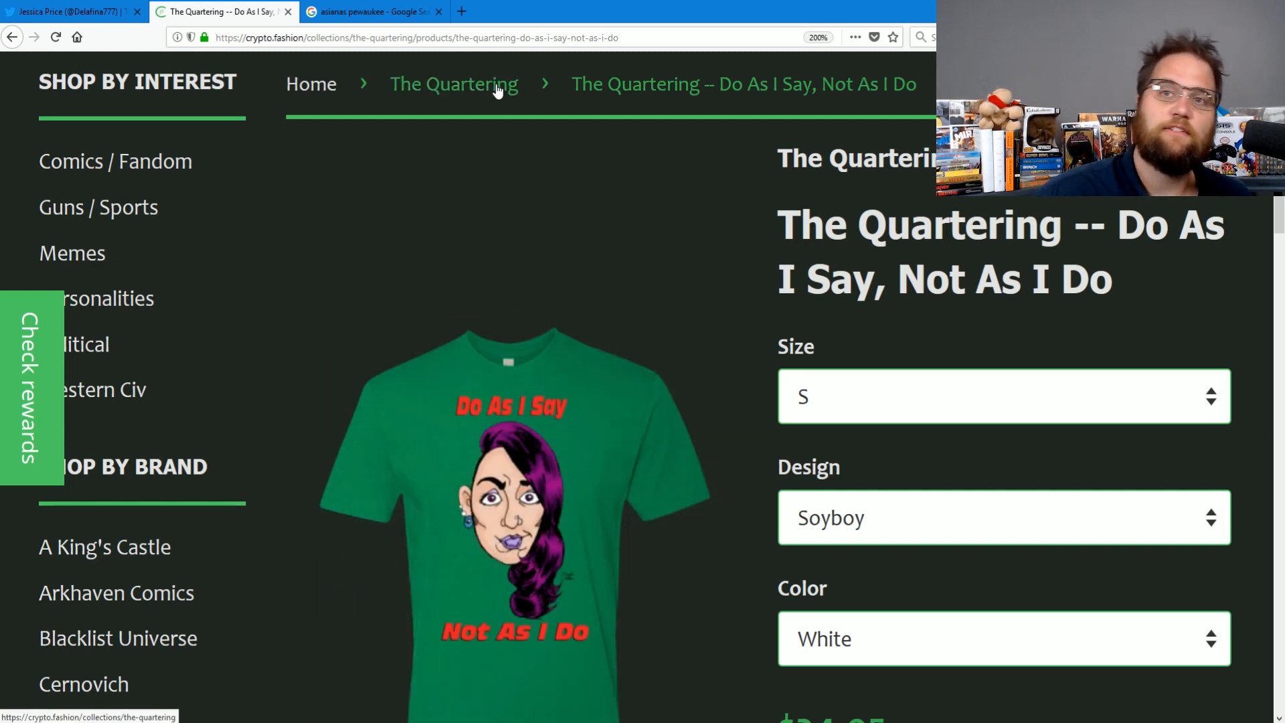
scroll(745, 346, down, 5)
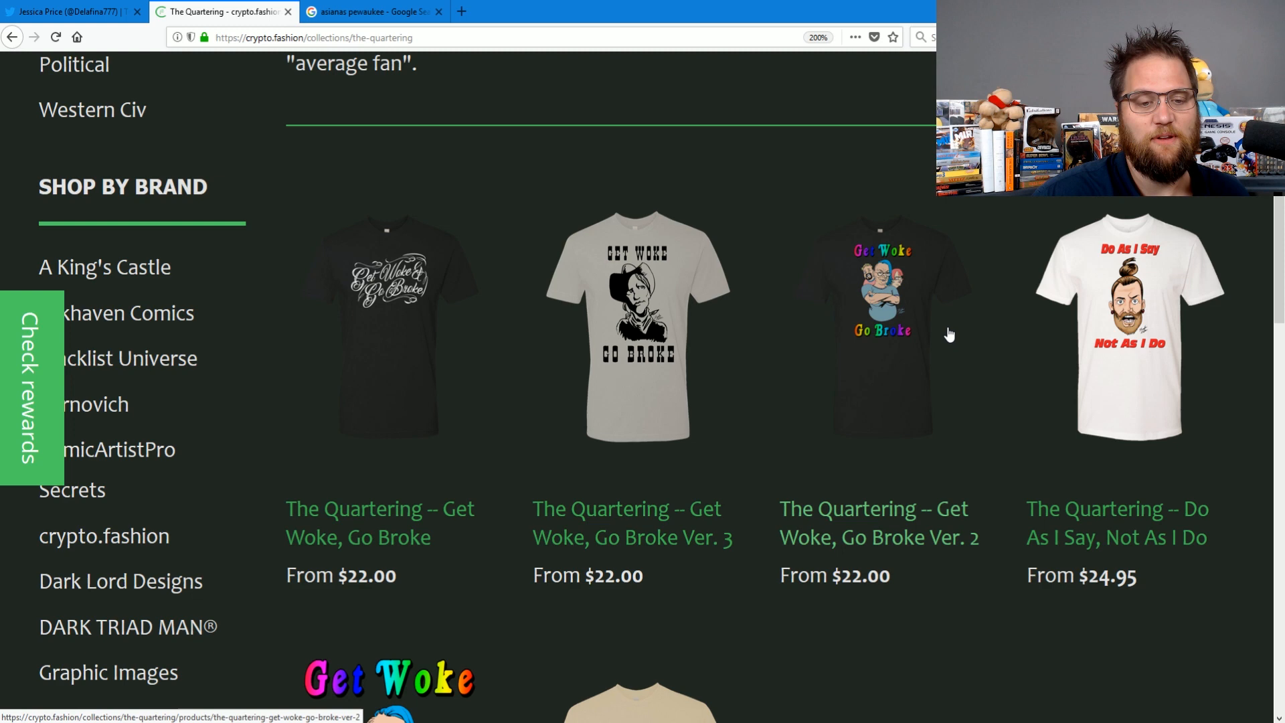
scroll(876, 377, down, 5)
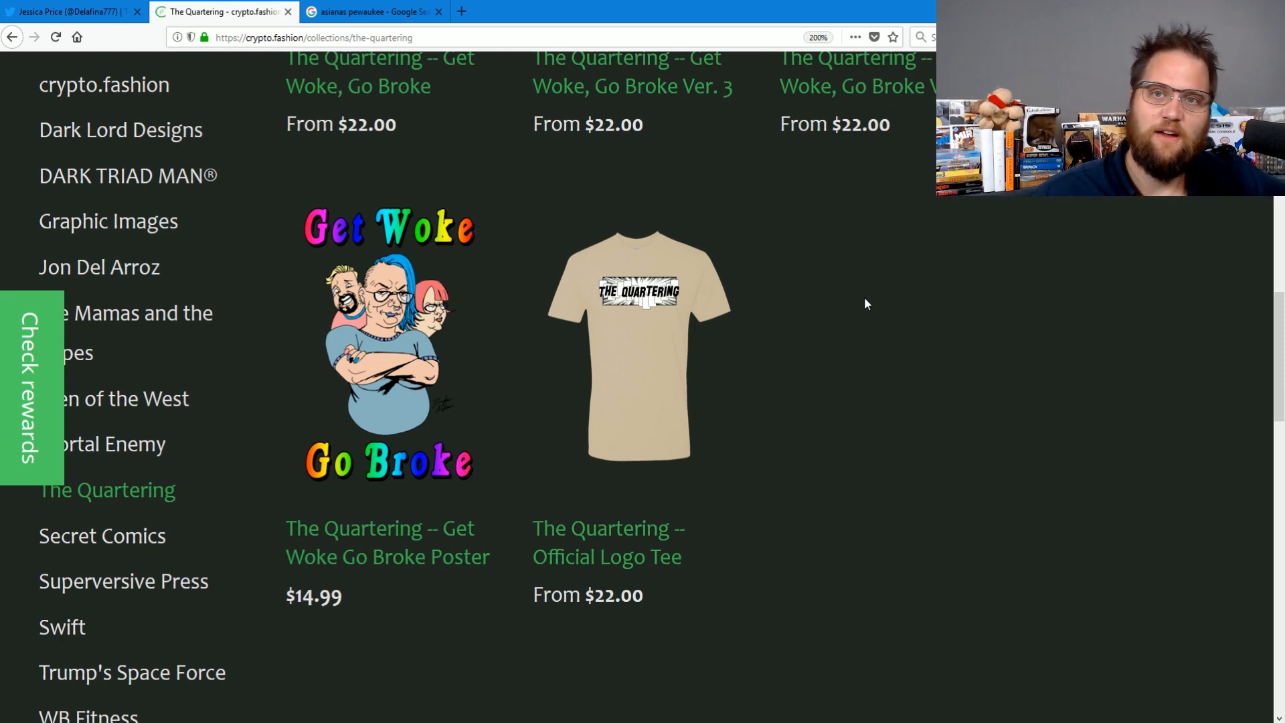
scroll(872, 349, up, 8)
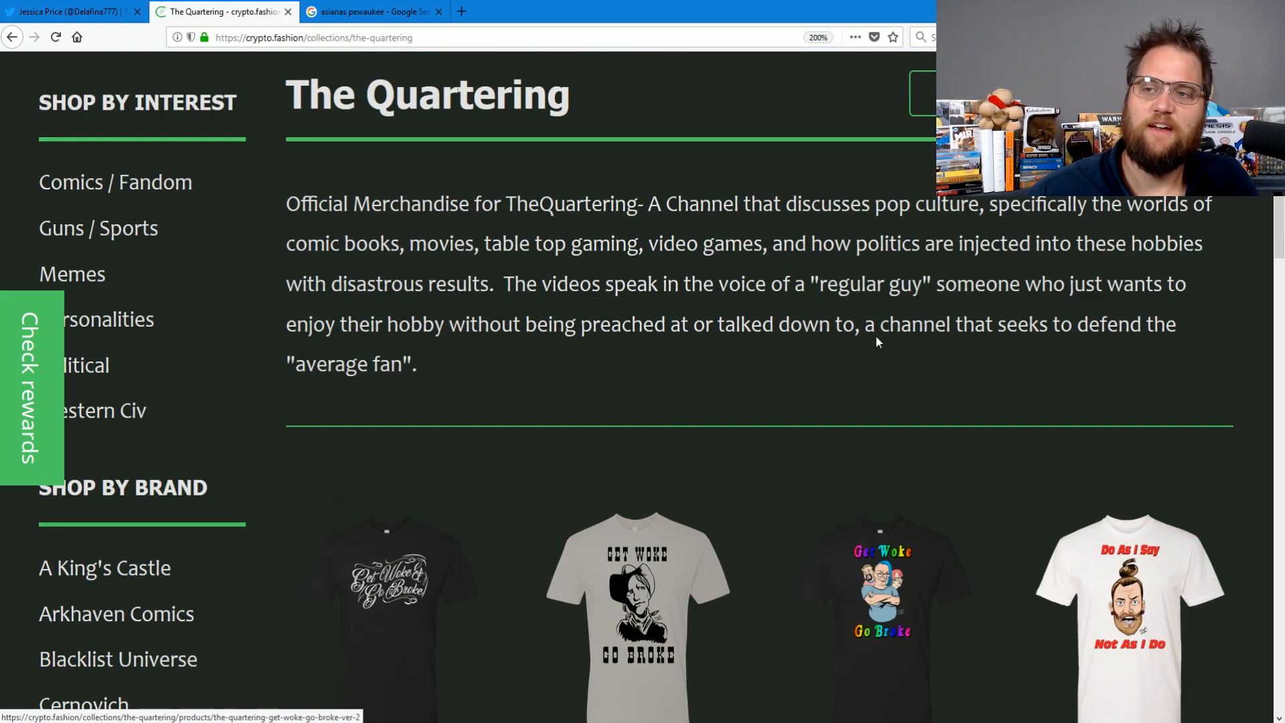
scroll(864, 381, down, 5)
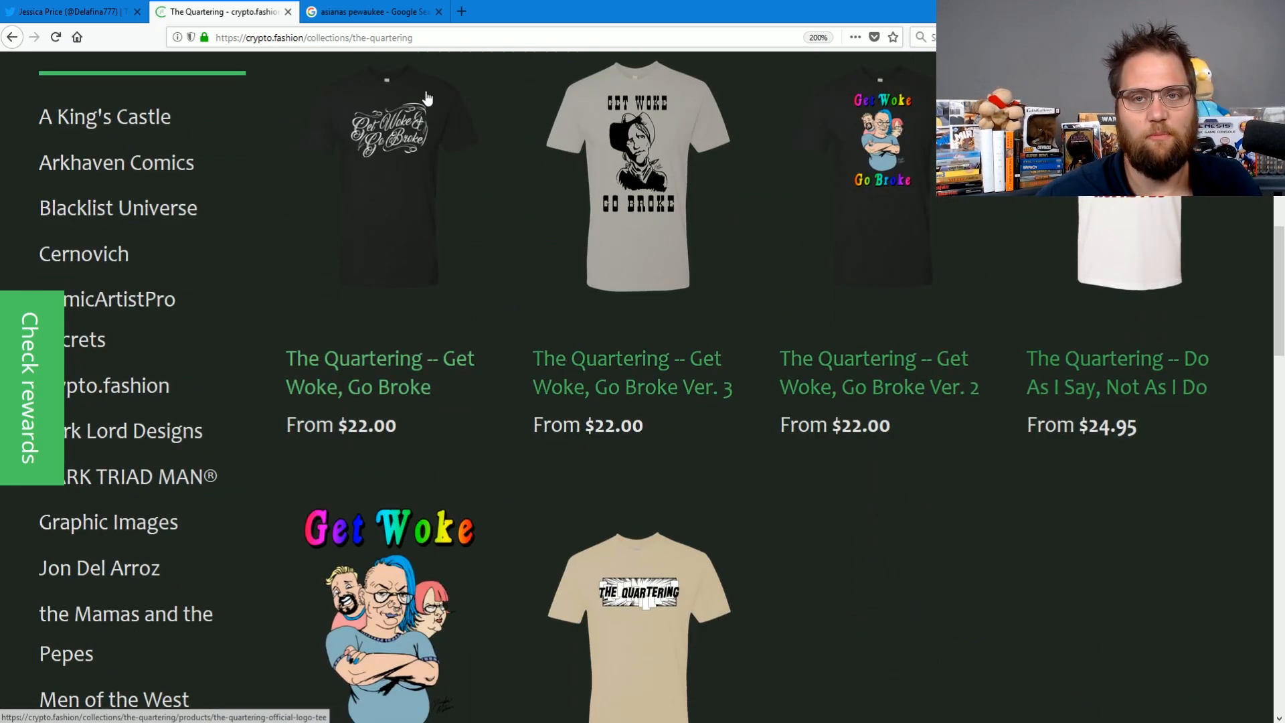
click(70, 11)
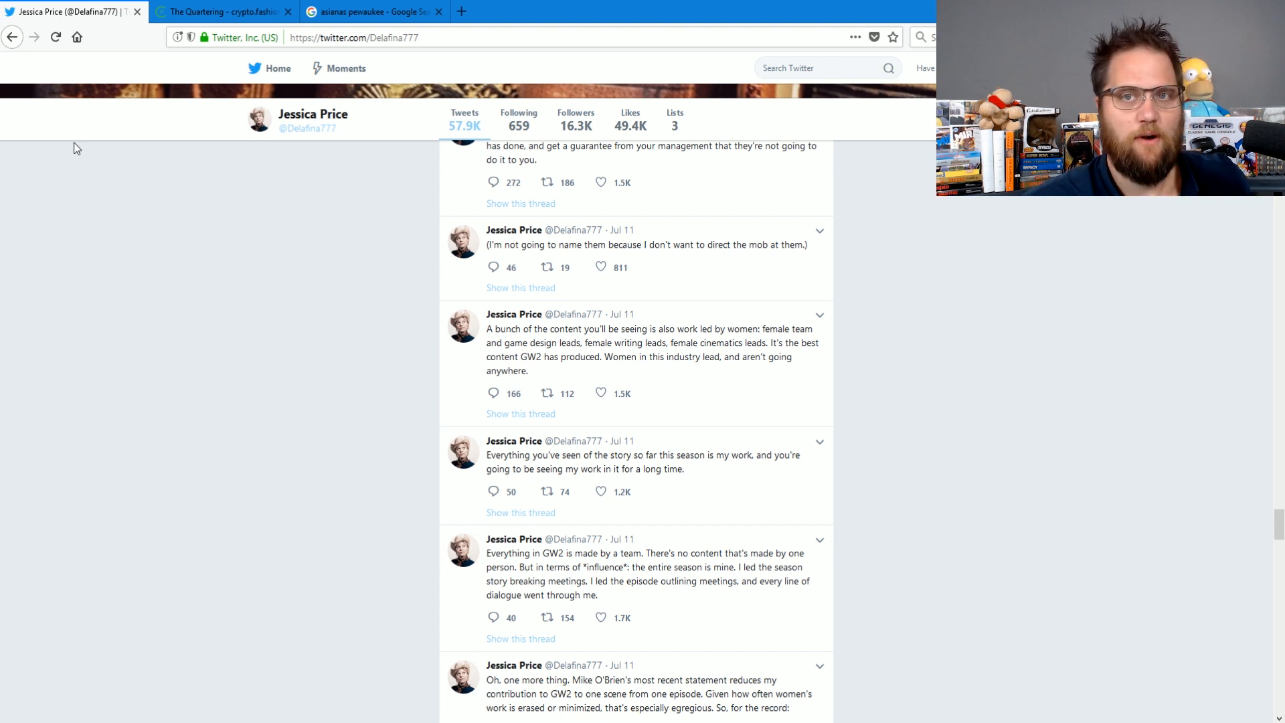
scroll(602, 301, down, 1)
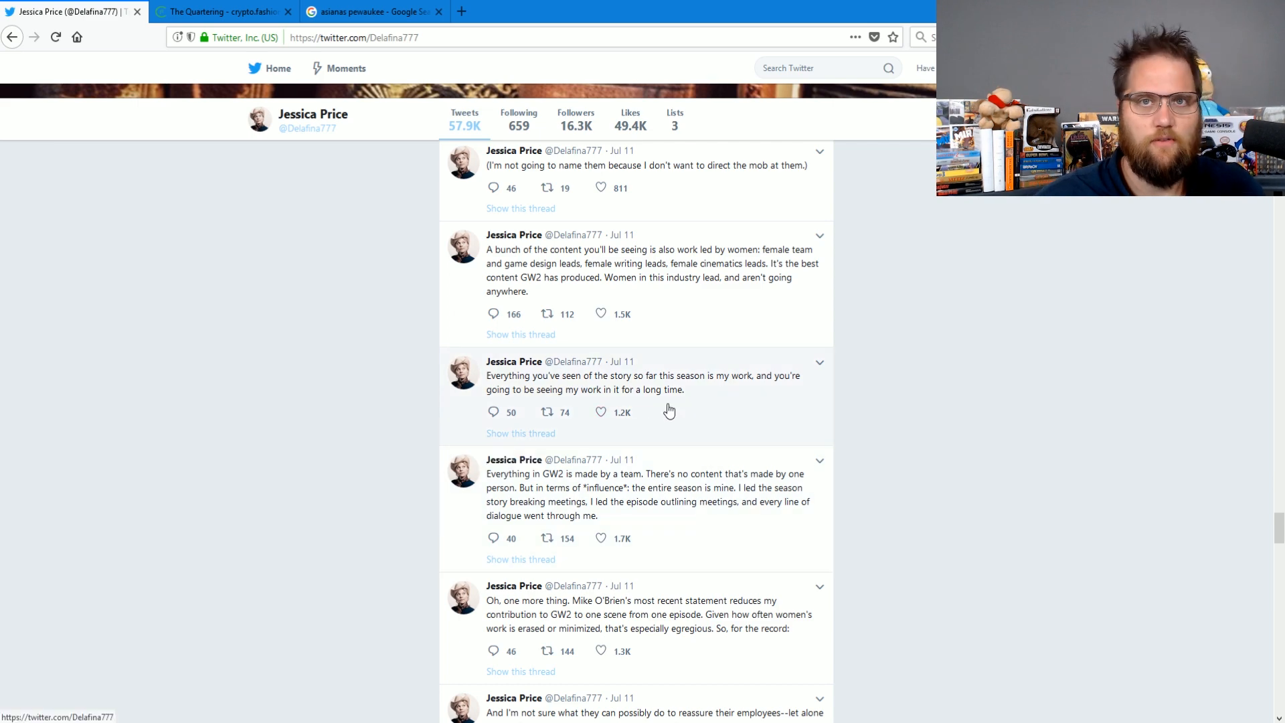
scroll(836, 369, up, 4)
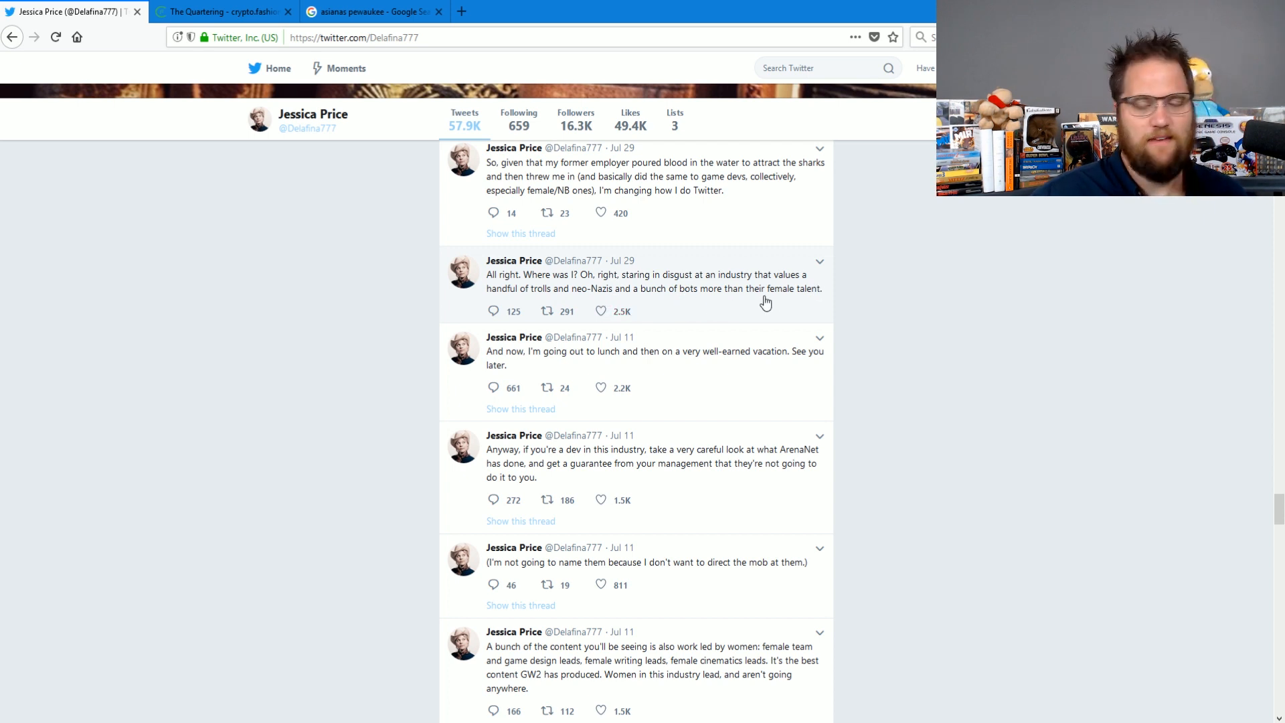
- Bring up the Jul 29 'All right. Where was I?' tweet with its replies
click(708, 300)
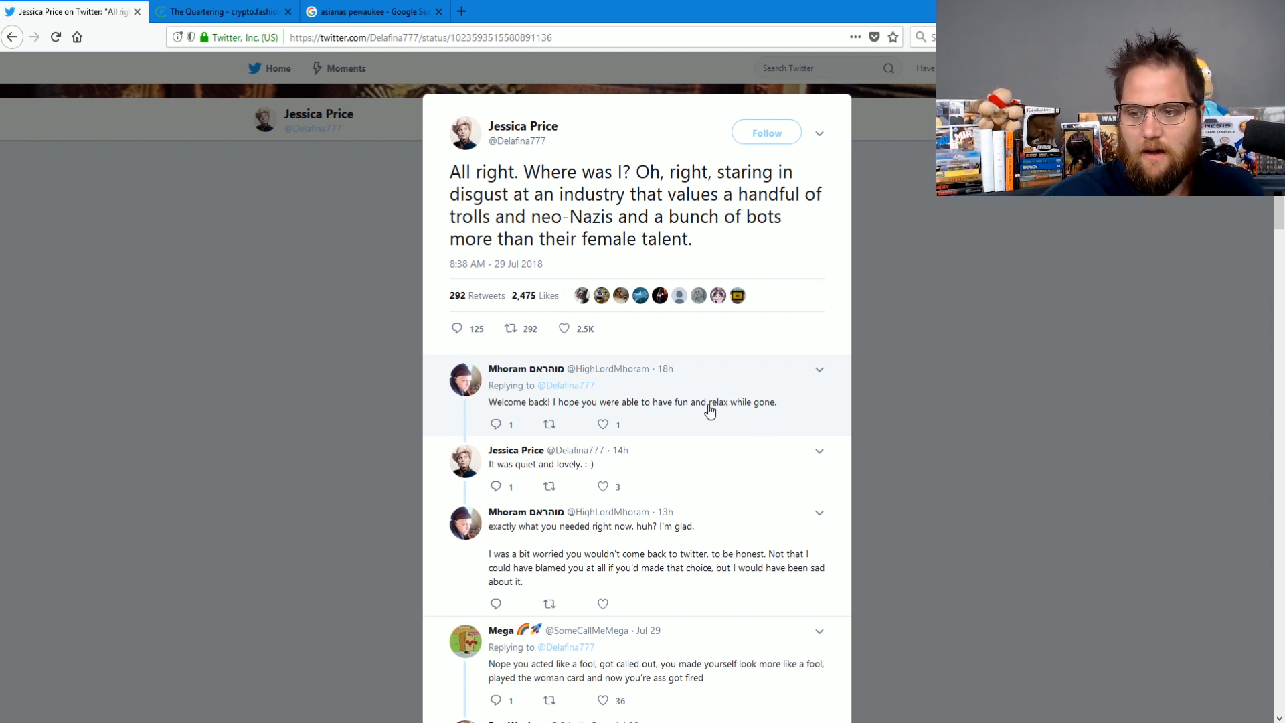
scroll(708, 412, down, 2)
scroll(683, 422, down, 1)
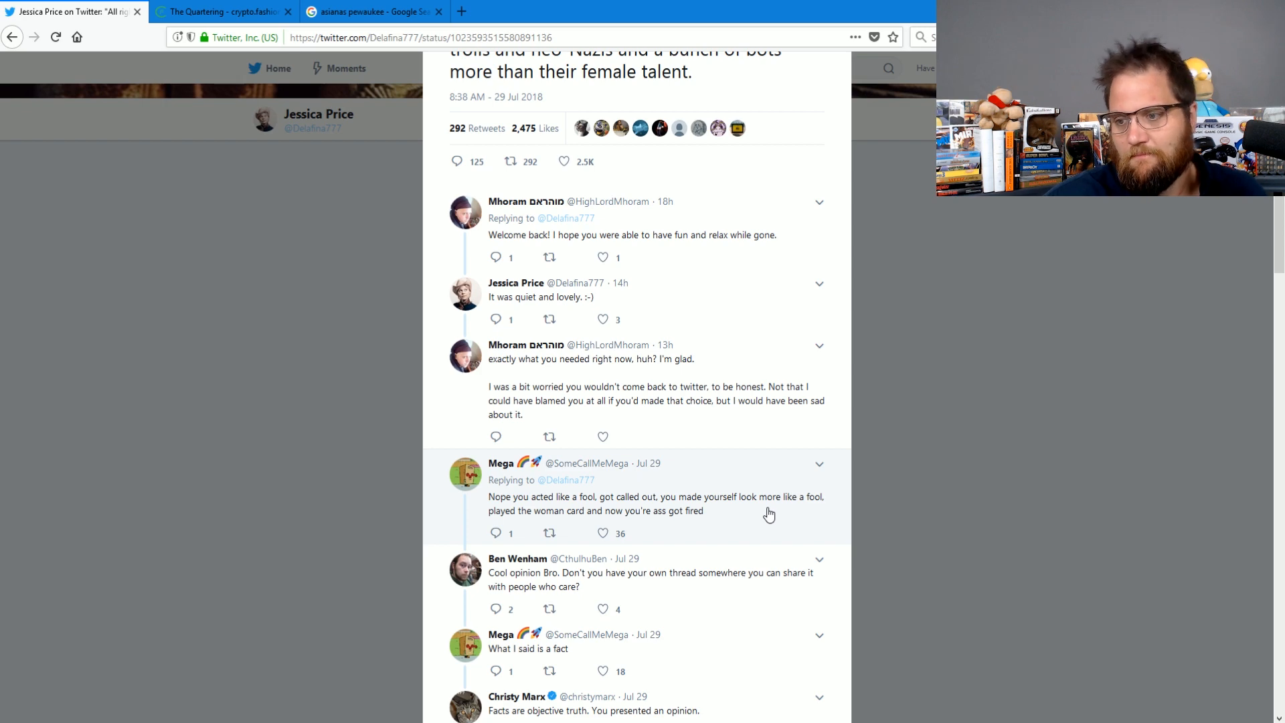
click(922, 432)
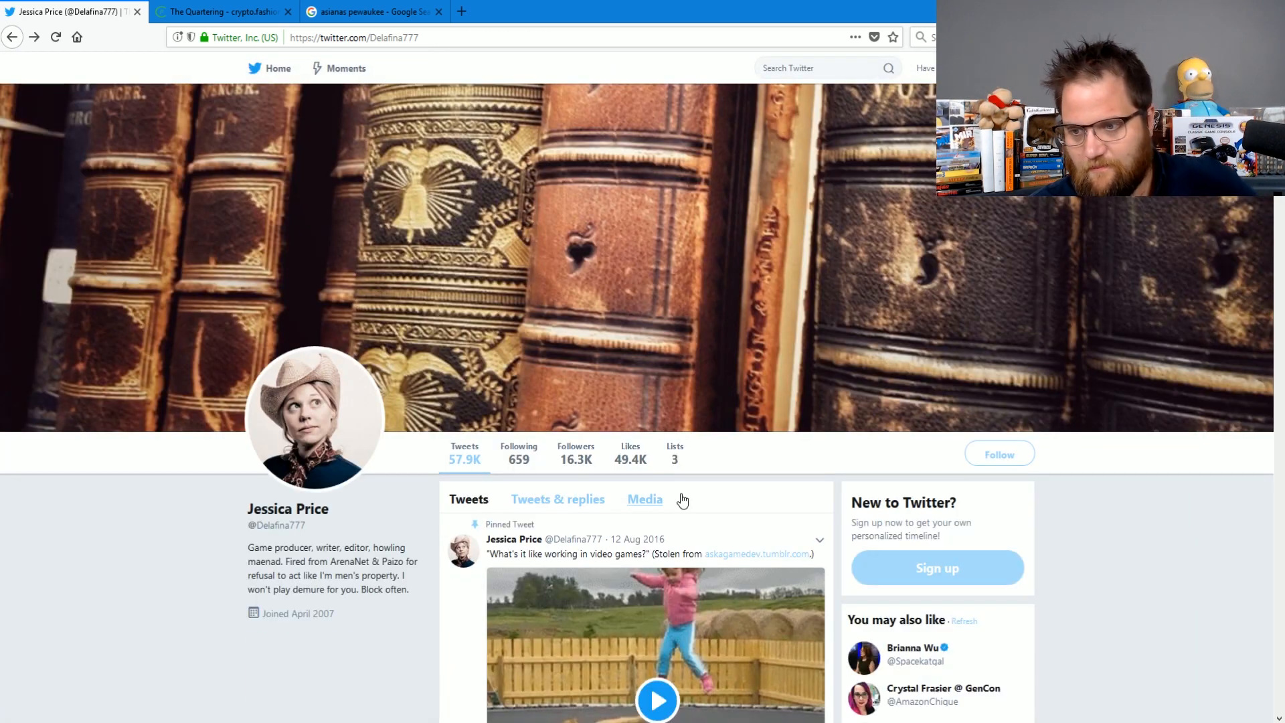
scroll(683, 499, down, 5)
scroll(673, 513, down, 10)
scroll(672, 533, down, 5)
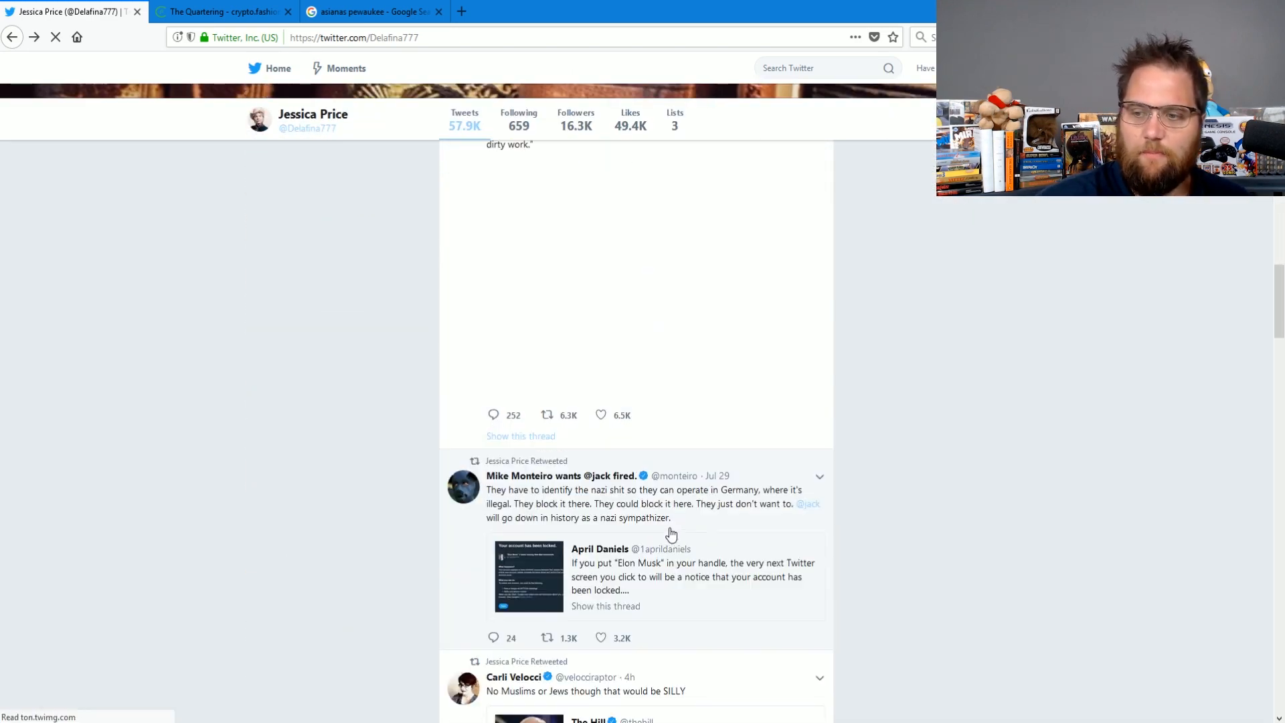
scroll(671, 533, down, 5)
scroll(773, 491, down, 8)
scroll(773, 502, down, 8)
scroll(775, 512, down, 8)
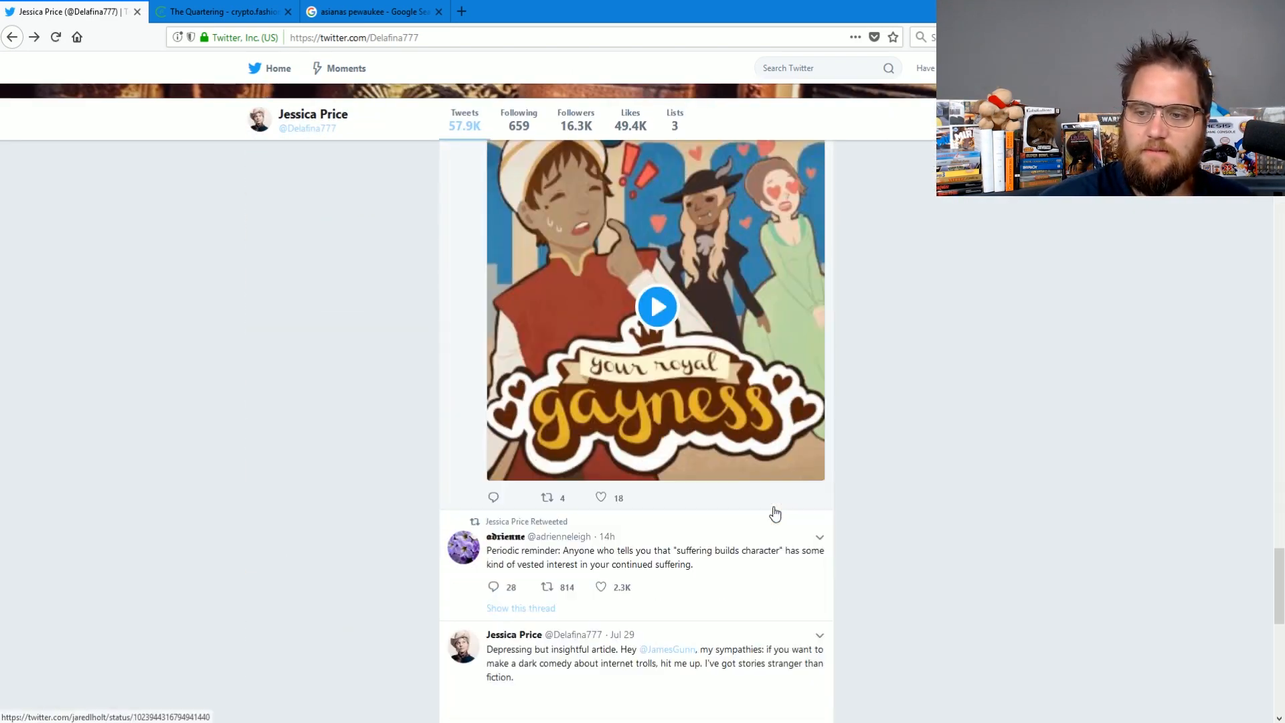
scroll(773, 513, down, 6)
scroll(763, 503, down, 6)
scroll(764, 492, down, 3)
scroll(812, 485, down, 5)
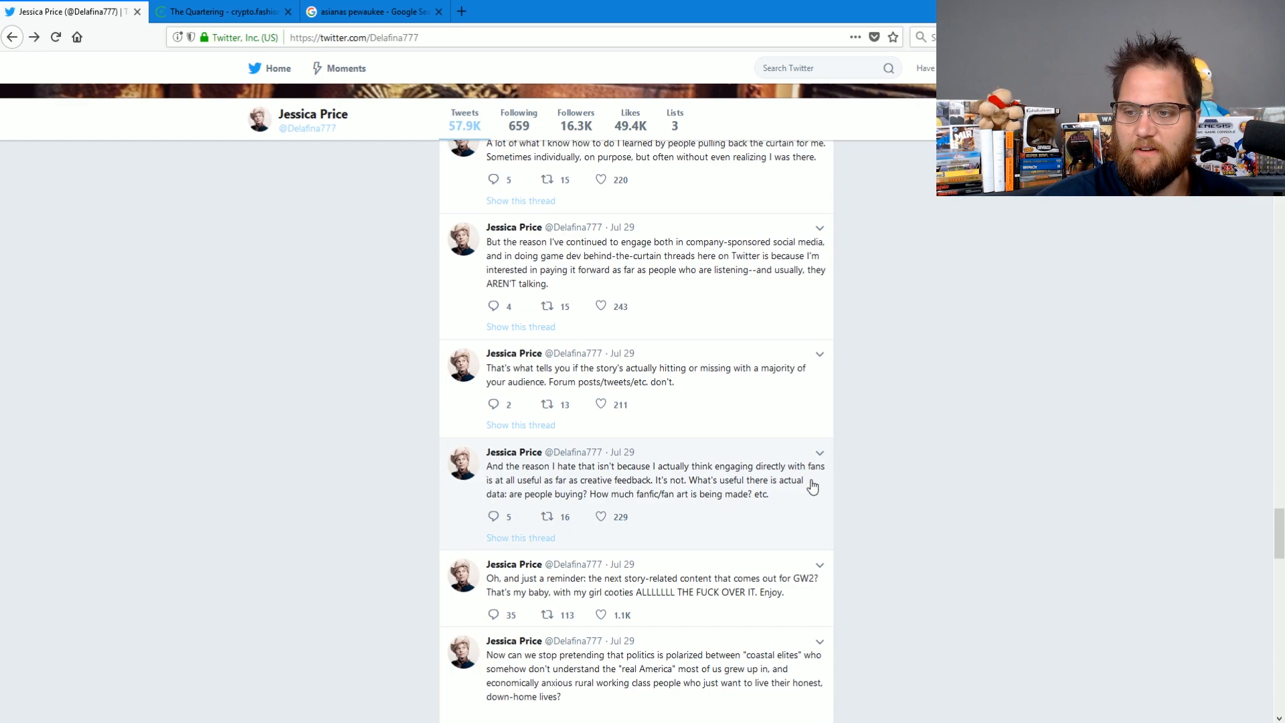
scroll(812, 484, down, 5)
scroll(834, 472, down, 6)
scroll(840, 477, down, 8)
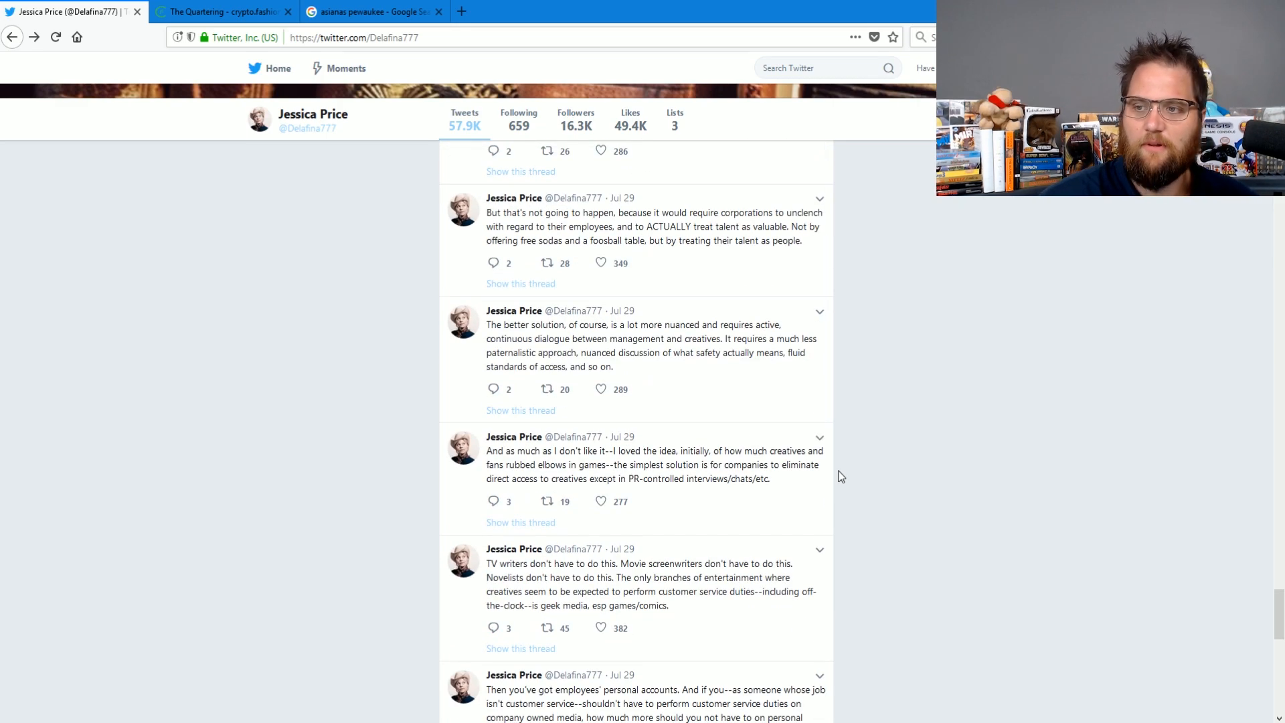
scroll(824, 452, up, 1)
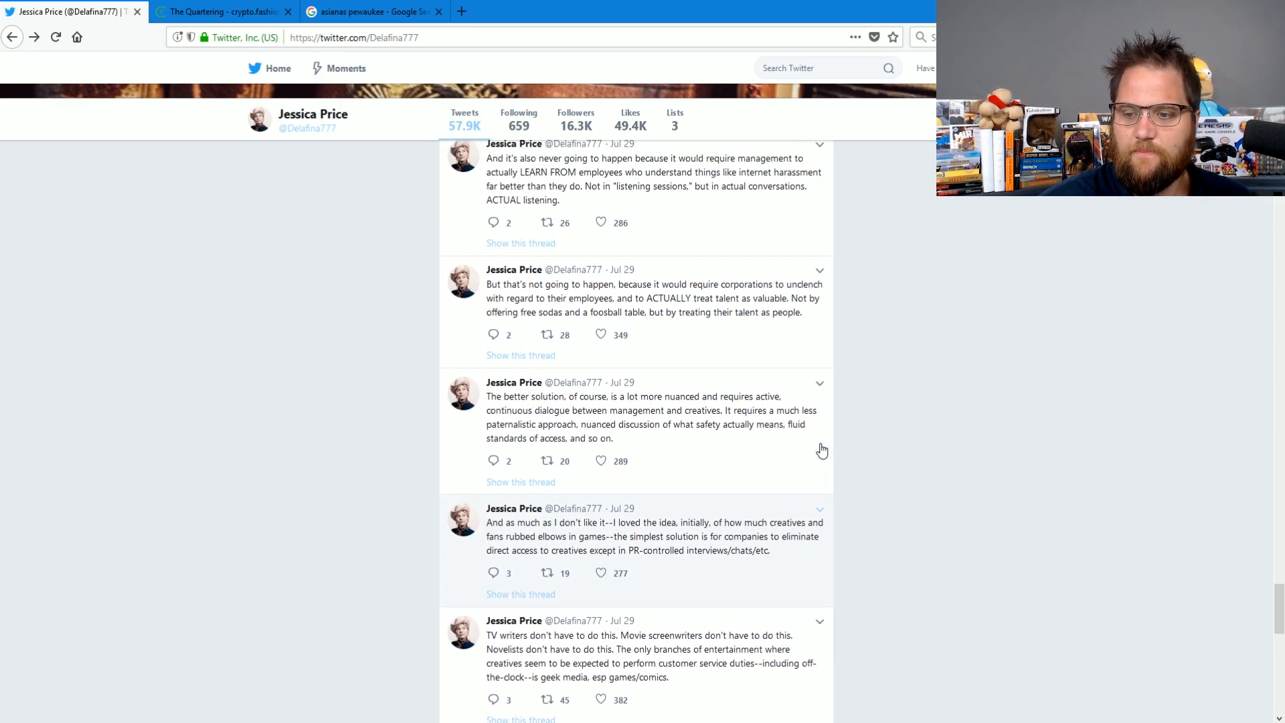
scroll(822, 450, down, 4)
scroll(814, 459, down, 2)
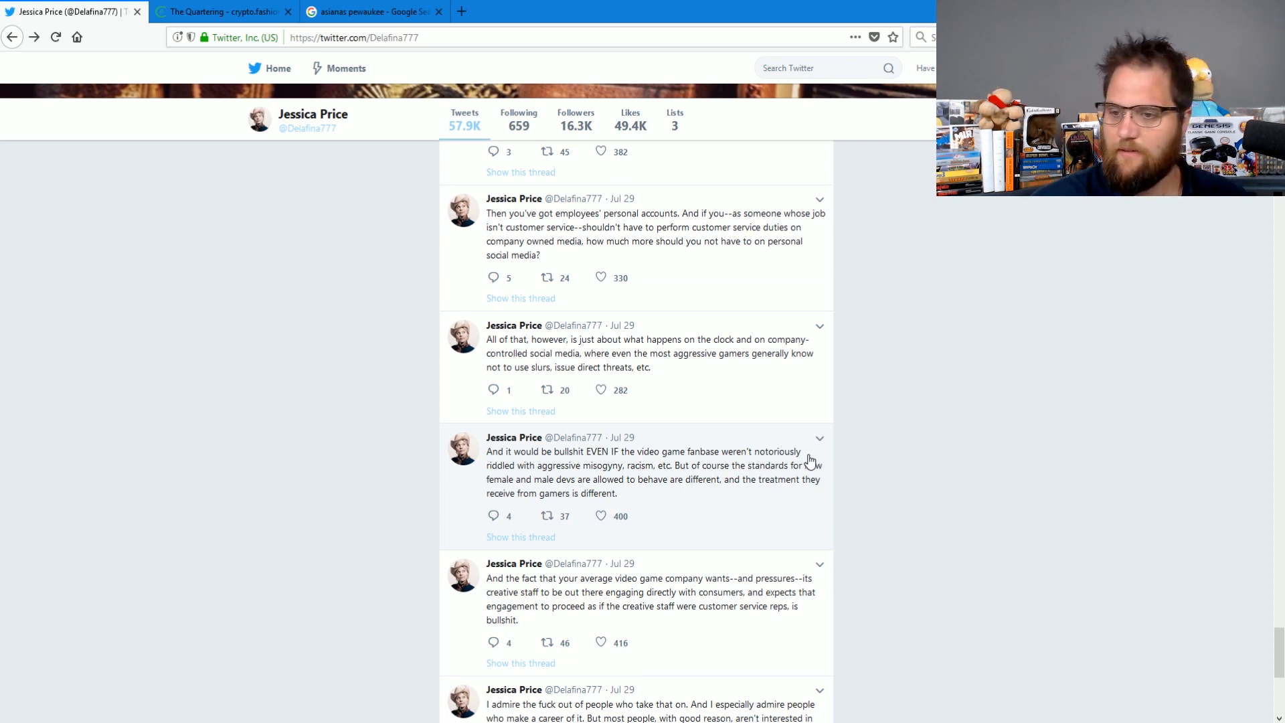
scroll(811, 460, down, 4)
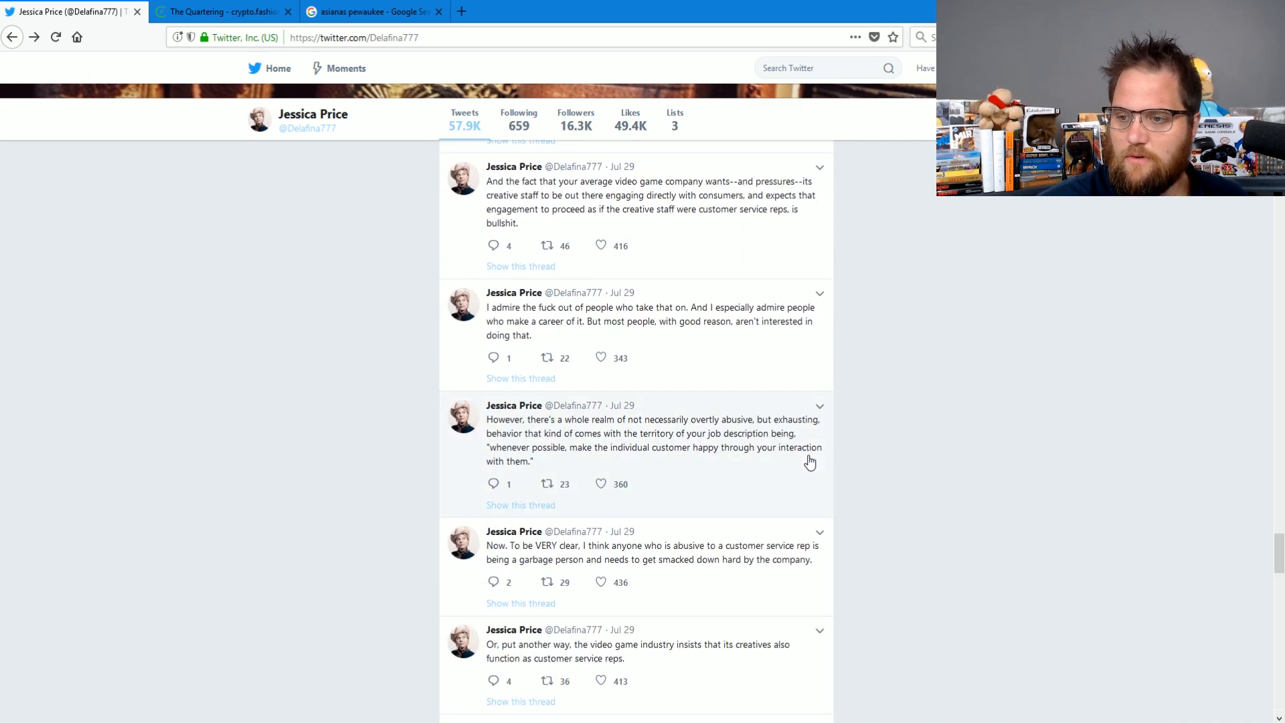
scroll(808, 462, down, 1)
scroll(808, 462, down, 3)
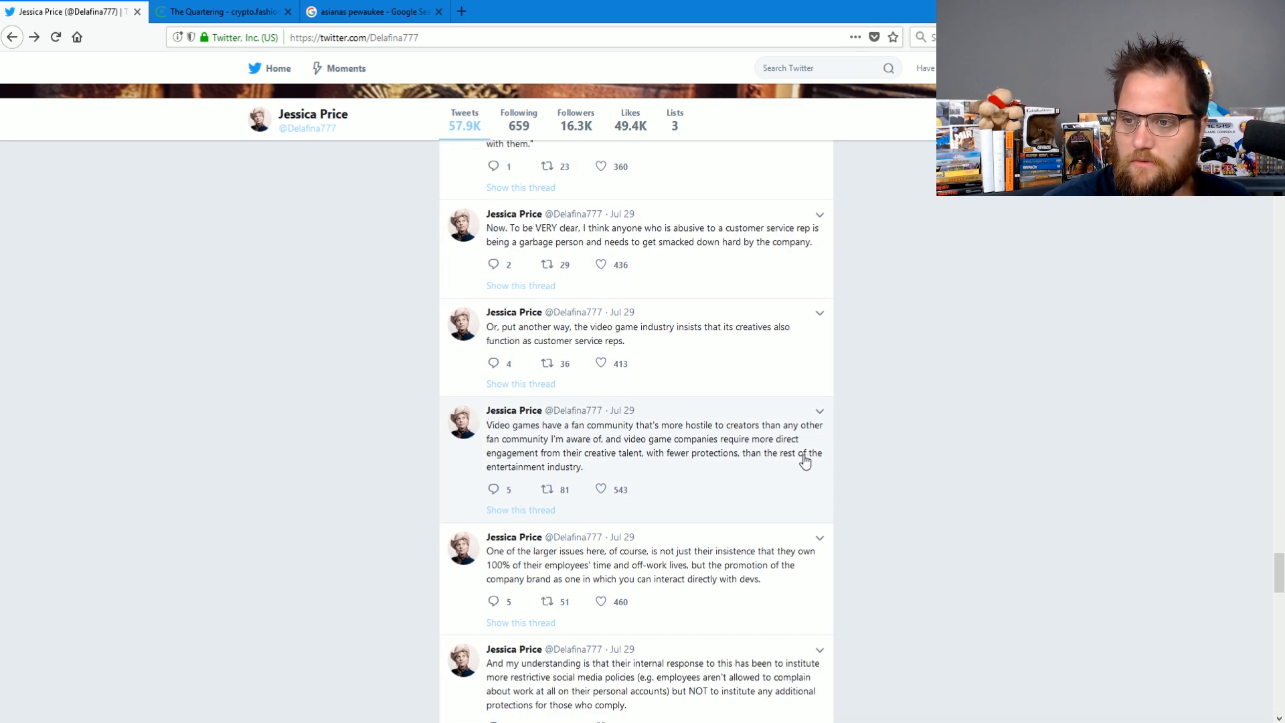
scroll(806, 460, down, 5)
scroll(805, 460, down, 5)
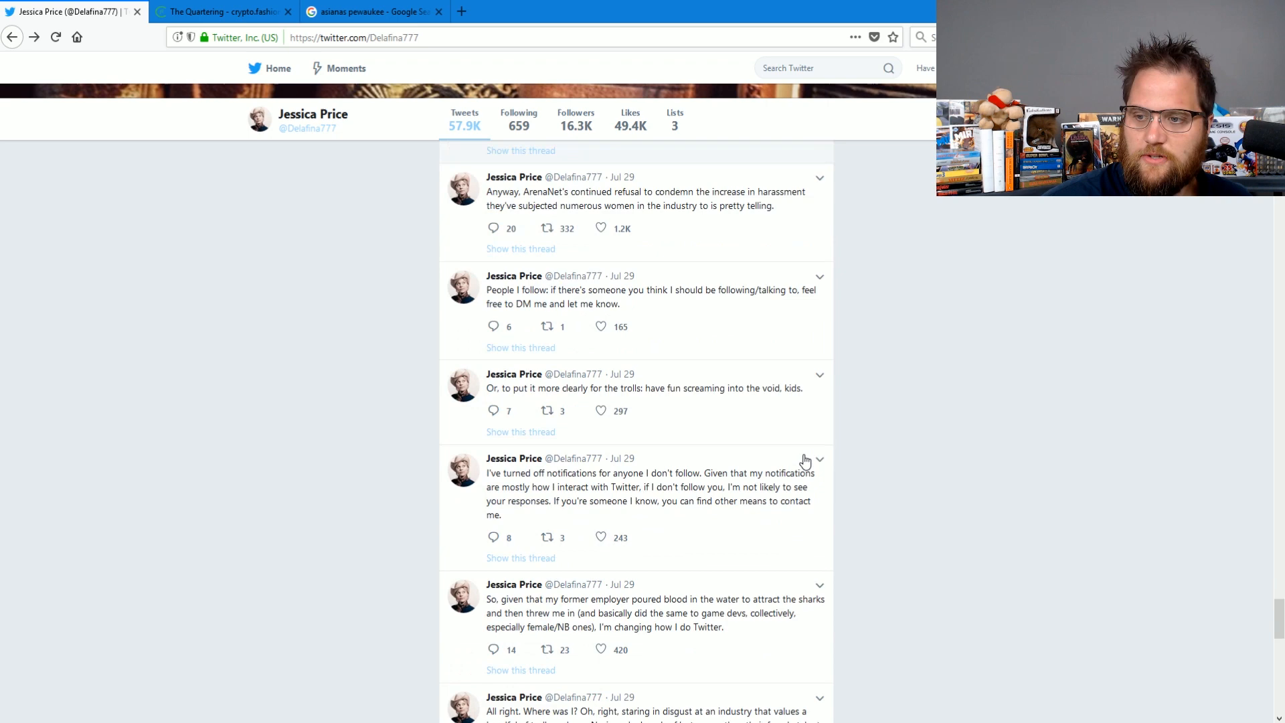
scroll(805, 460, down, 2)
scroll(806, 462, down, 4)
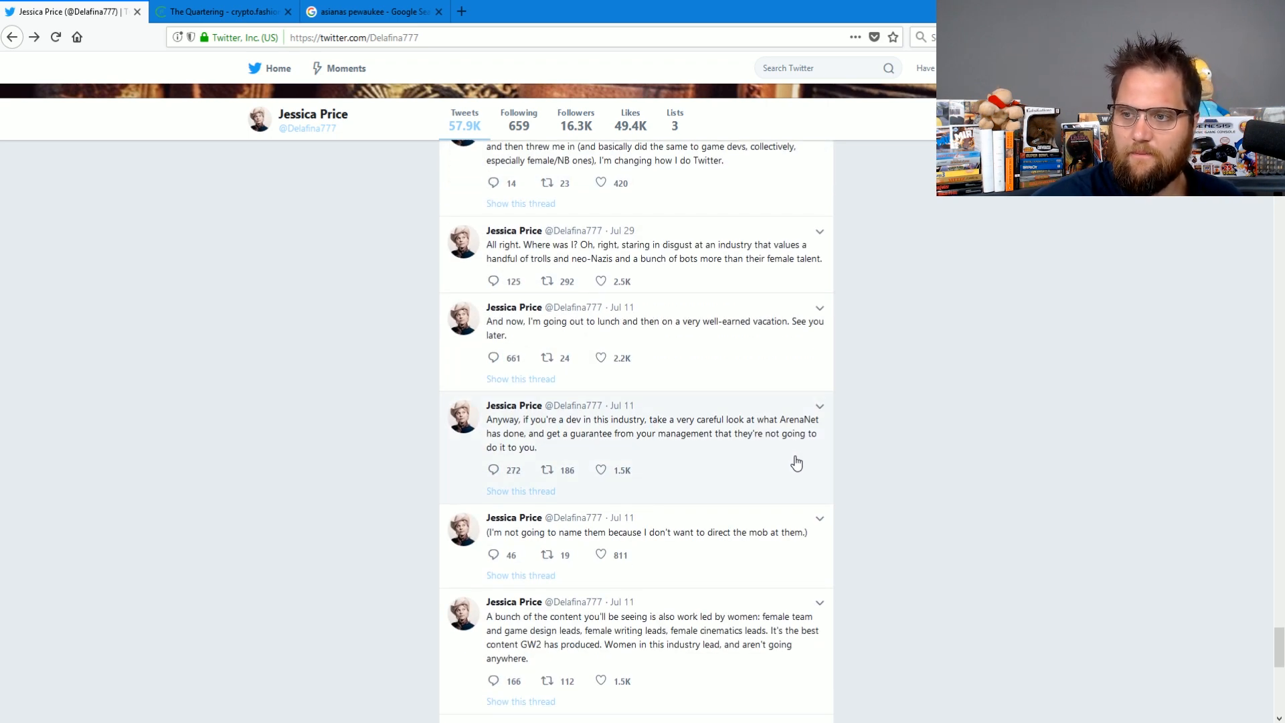
scroll(797, 462, up, 1)
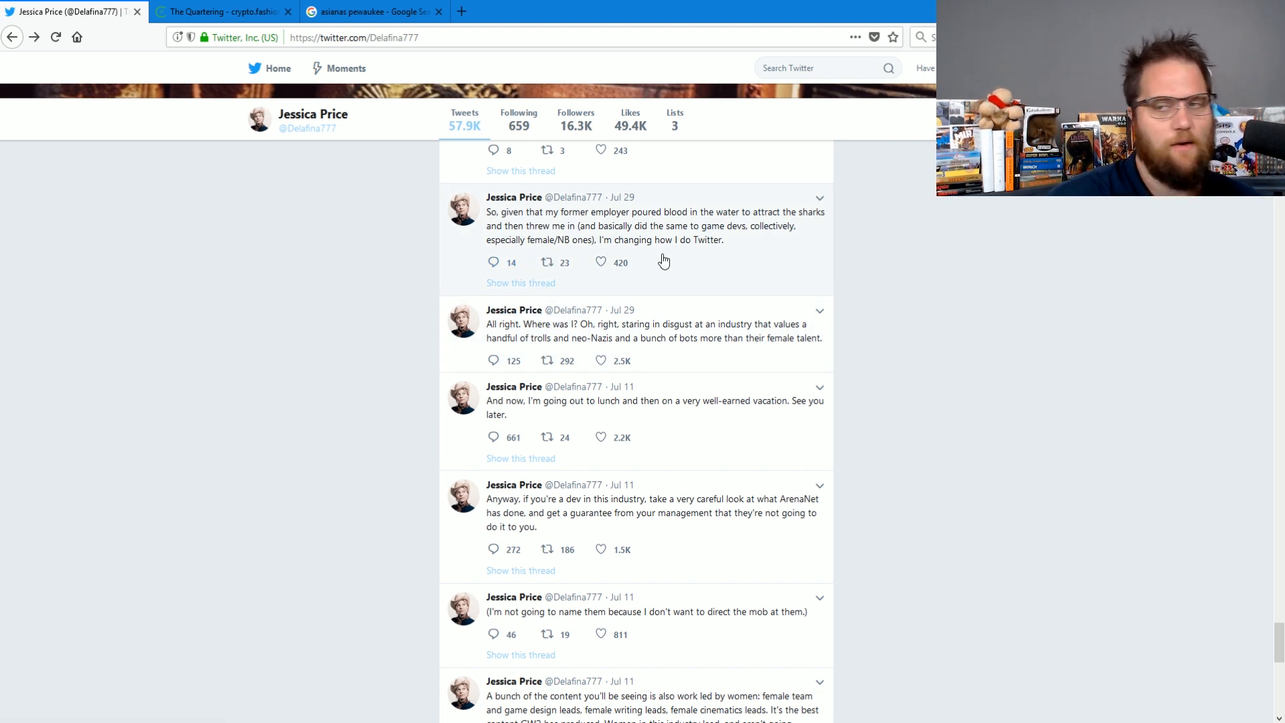
scroll(675, 269, up, 2)
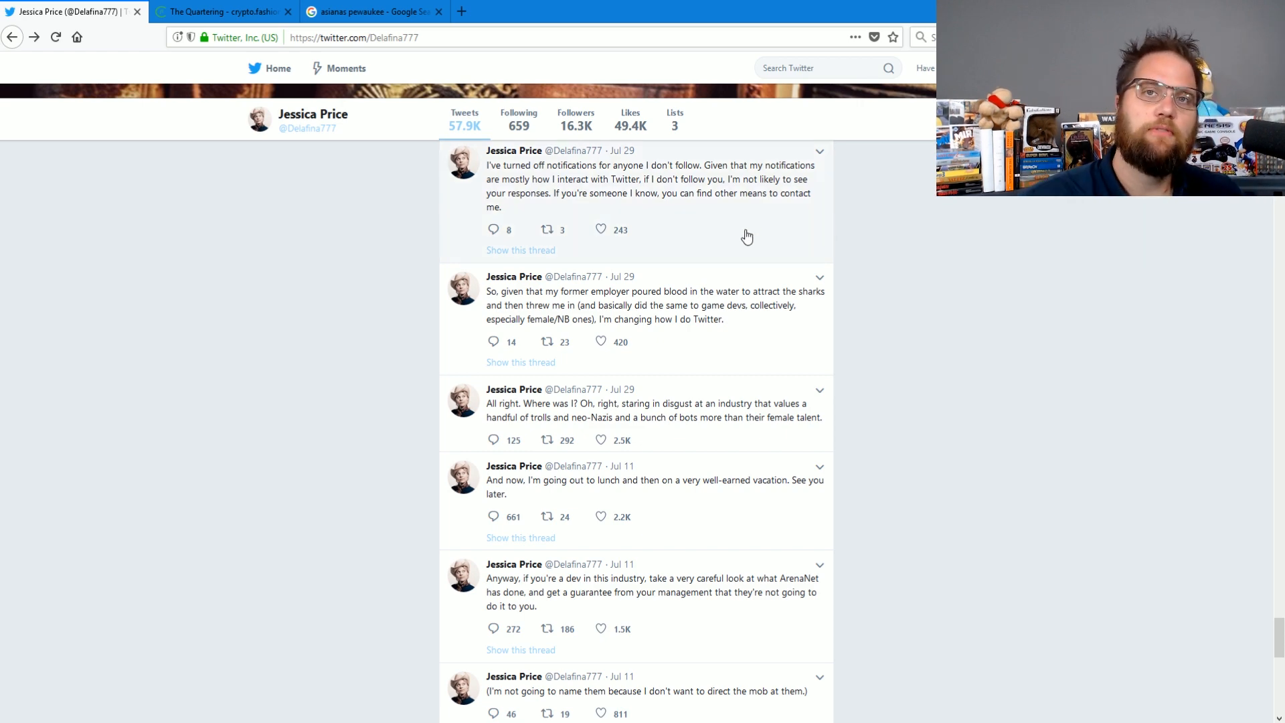
scroll(773, 349, up, 1)
scroll(773, 350, up, 2)
scroll(773, 350, up, 2)
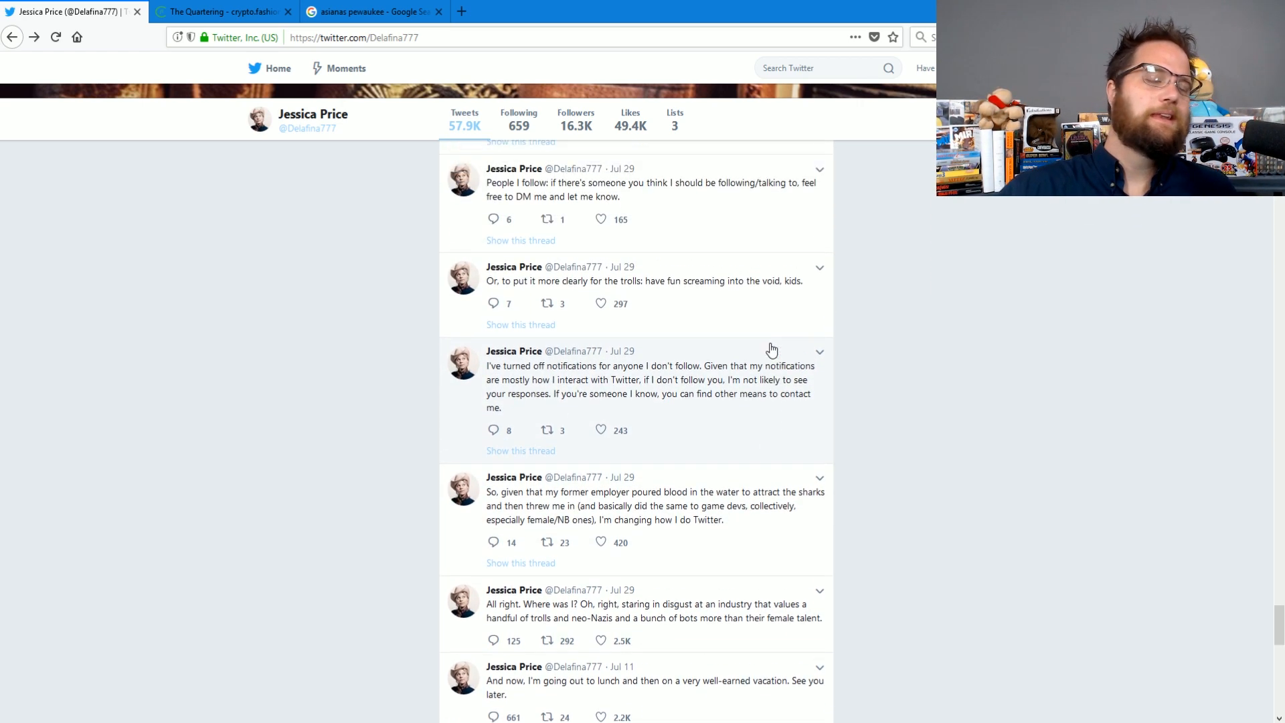
scroll(773, 349, up, 2)
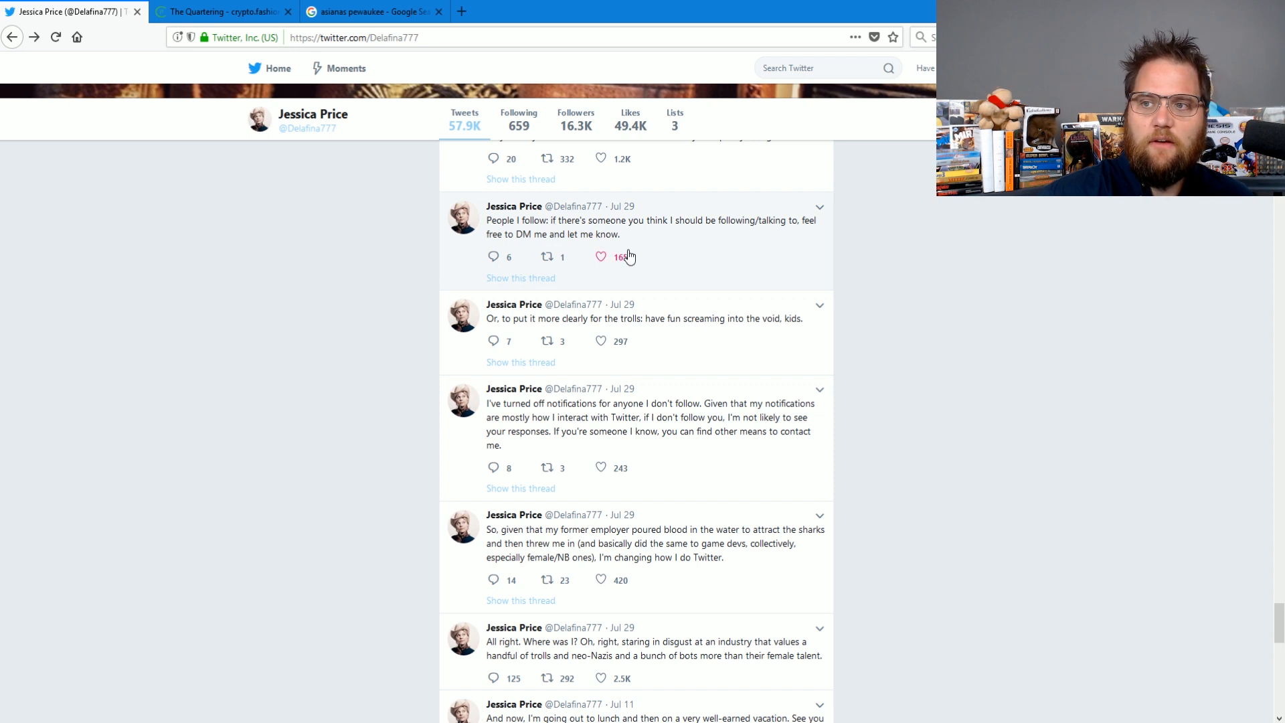
scroll(748, 286, up, 3)
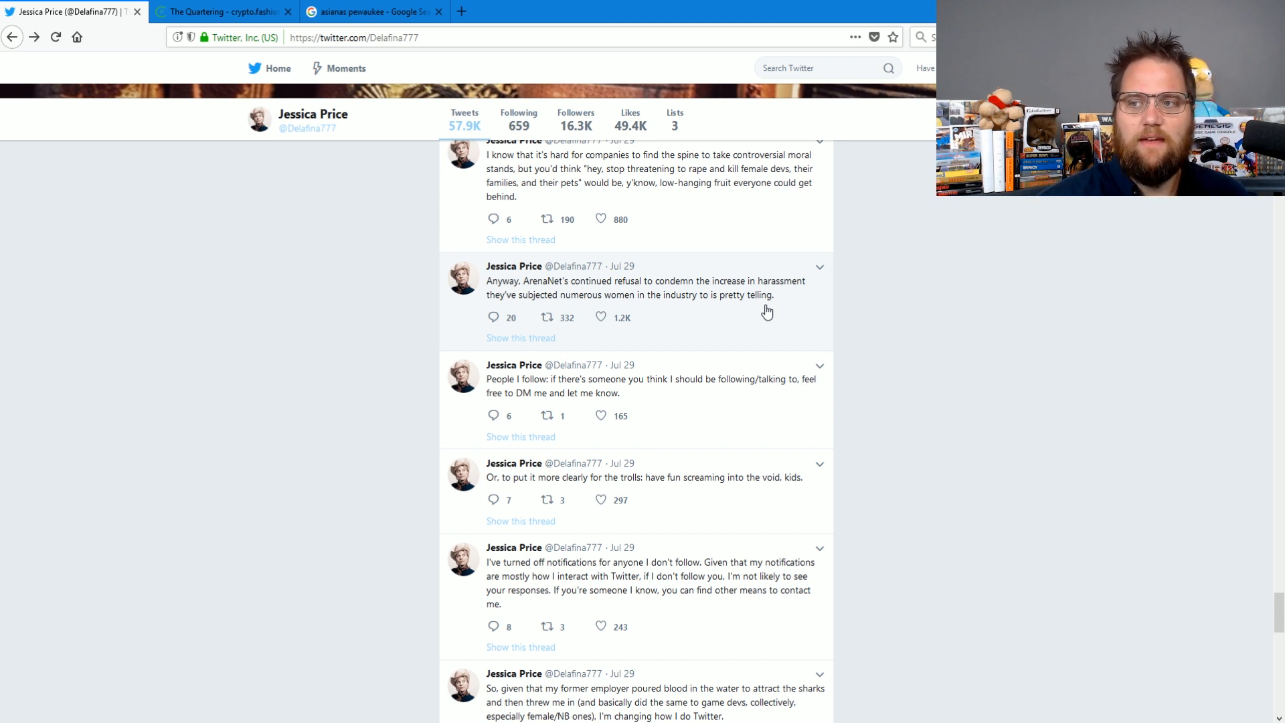
- Copy the link to the ArenaNet harassment tweet and close the Google search tab
click(821, 267)
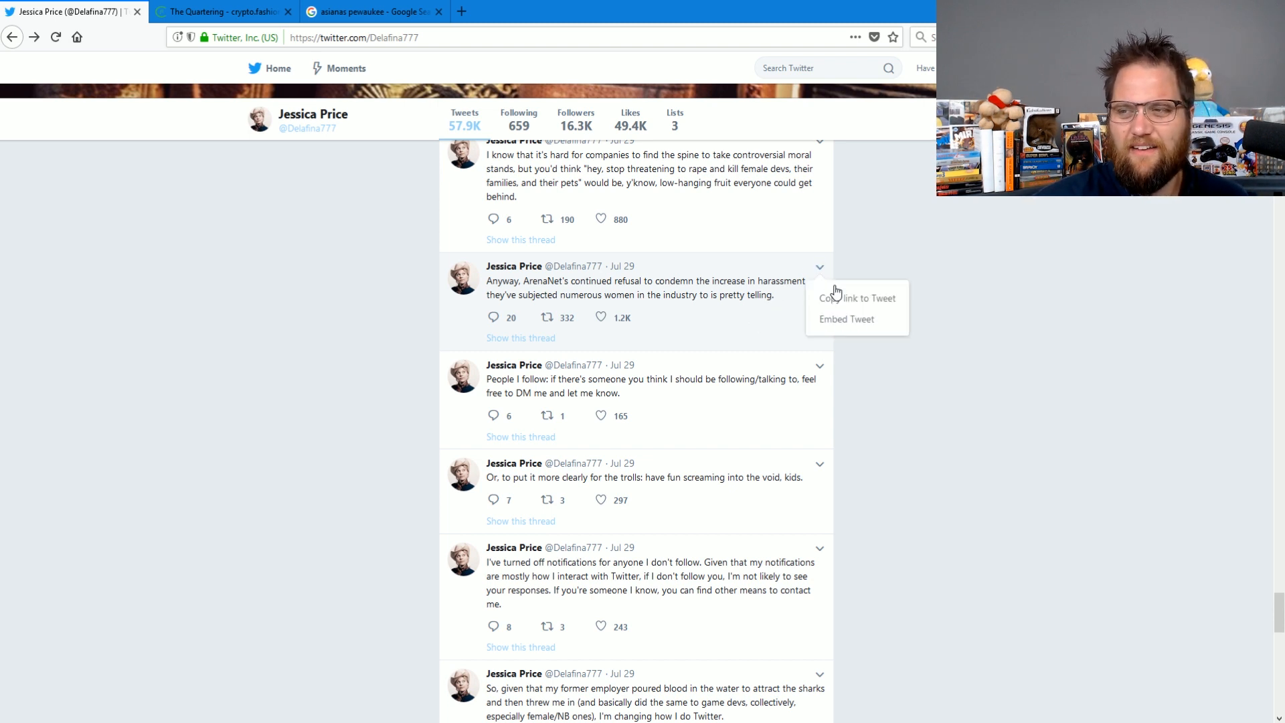
click(854, 299)
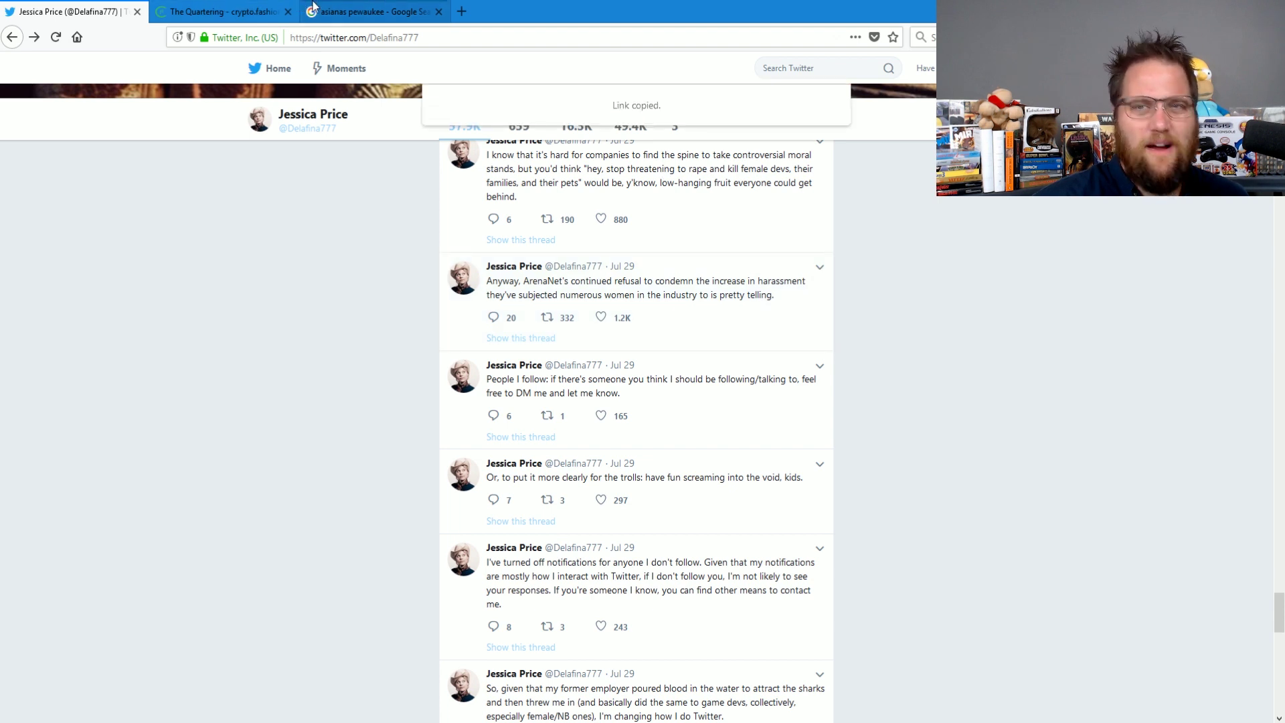
click(438, 12)
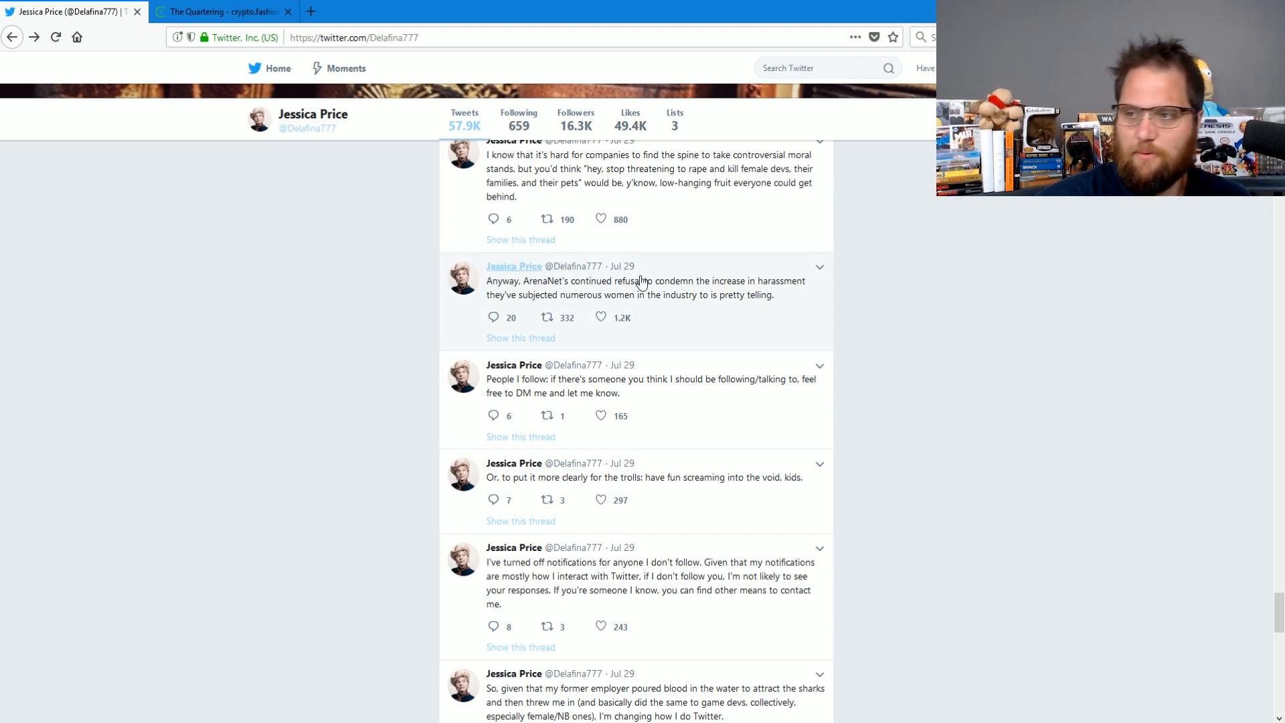
scroll(742, 269, up, 1)
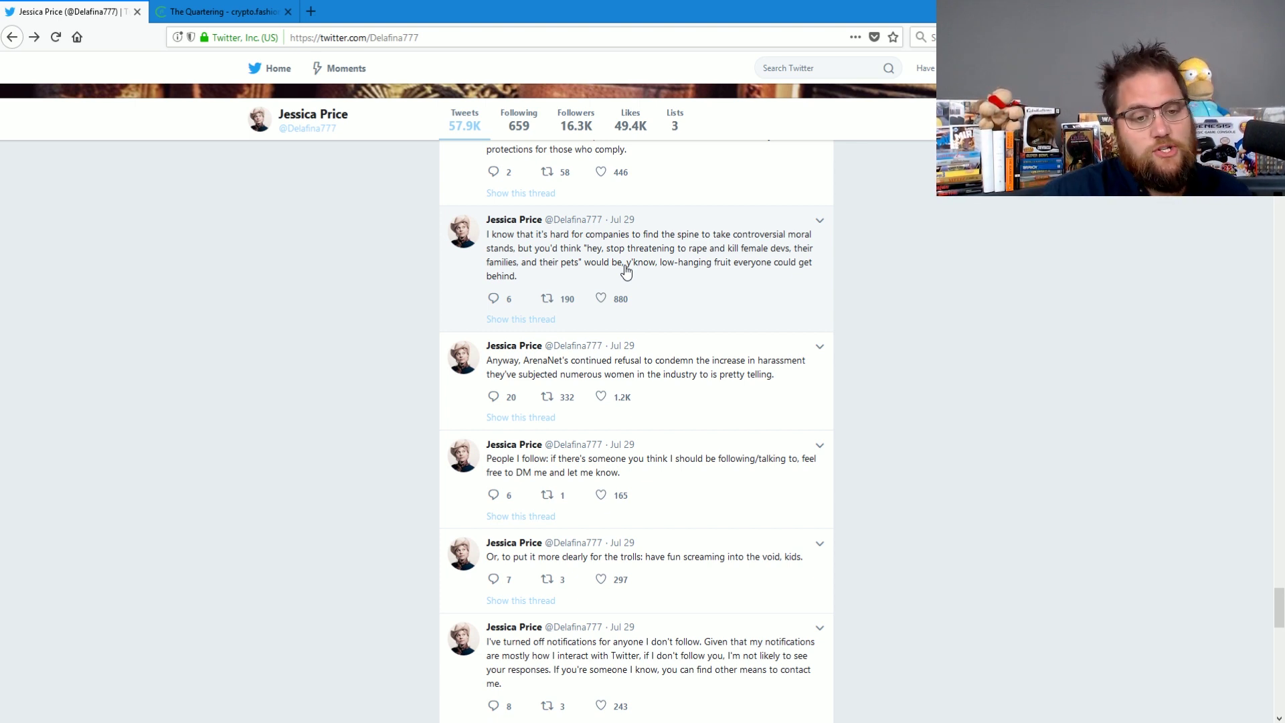
scroll(624, 269, up, 3)
scroll(624, 269, up, 2)
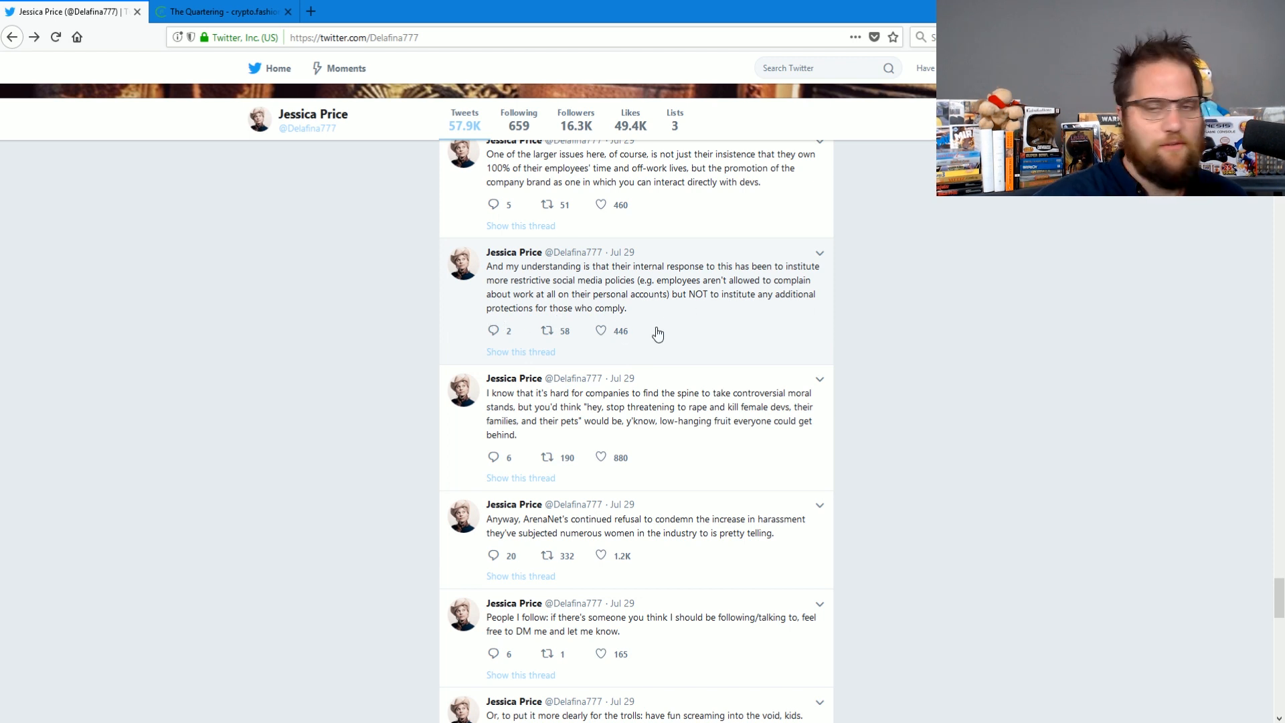
scroll(559, 320, up, 2)
scroll(559, 301, up, 1)
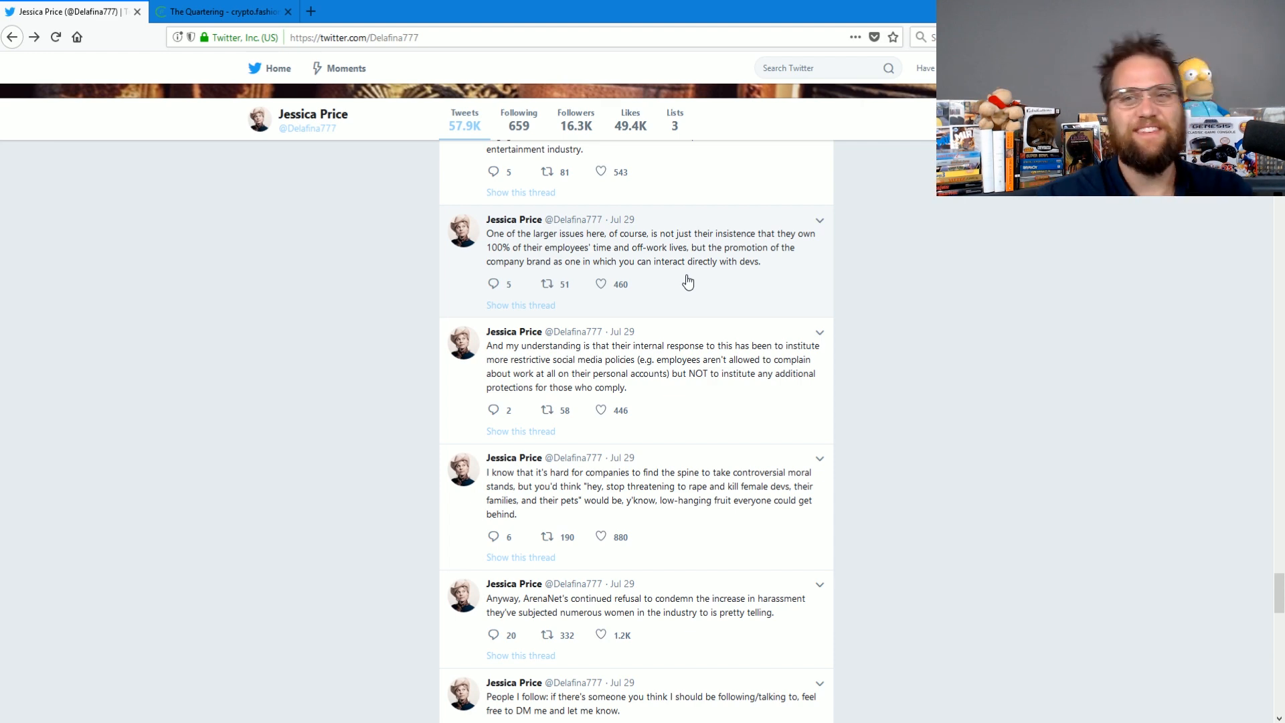
- Switch to The Quartering's crypto.fashion shirt collection with its 'Get Woke, Go Broke' shirts
click(221, 11)
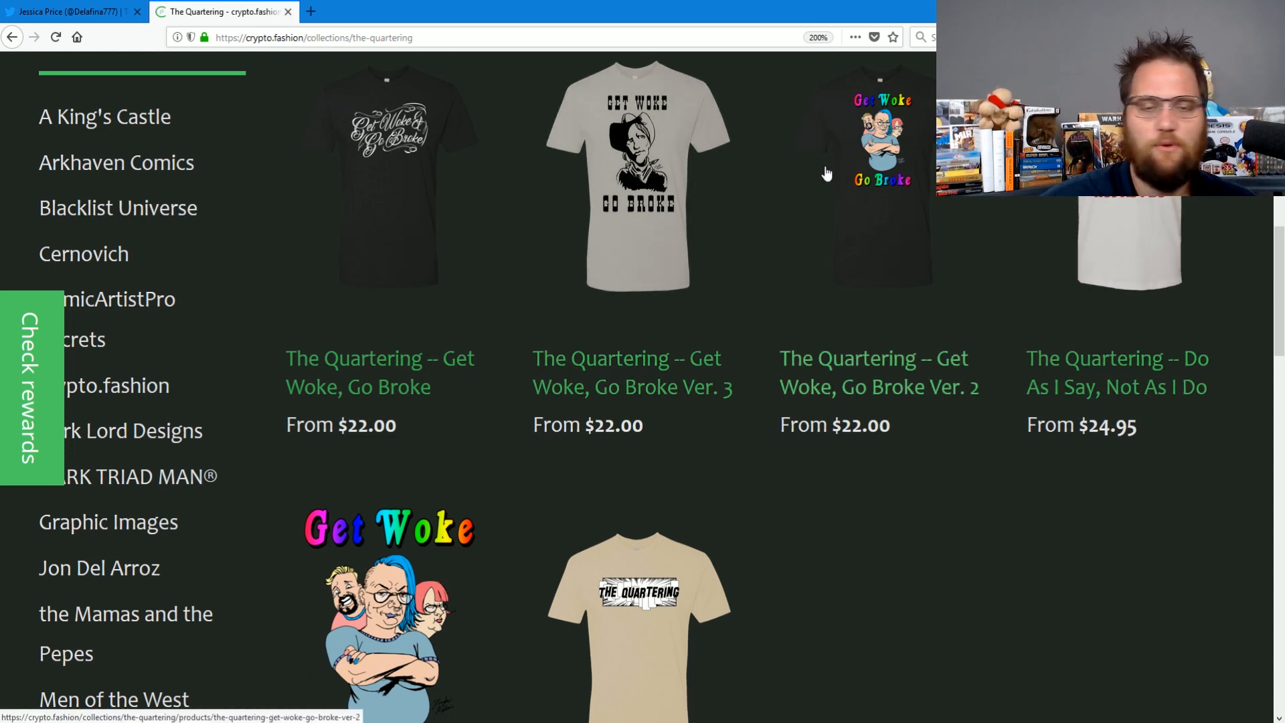
click(27, 8)
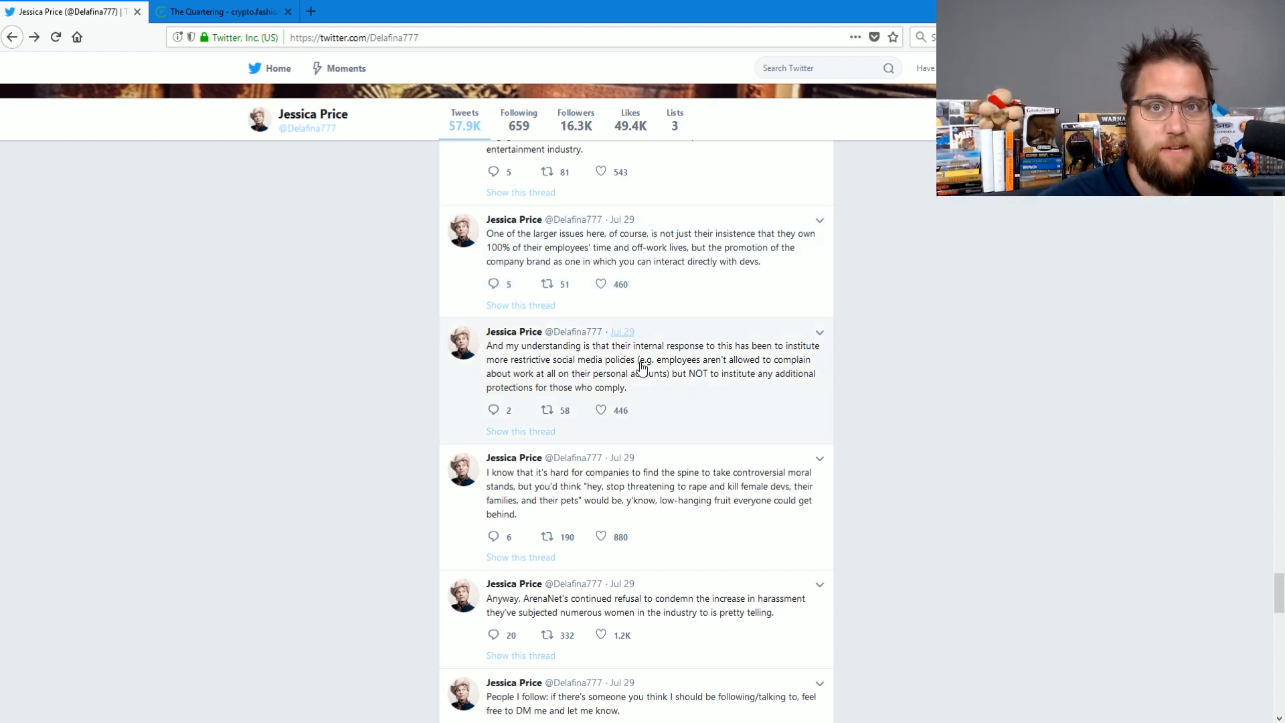
scroll(662, 322, up, 3)
scroll(647, 371, up, 2)
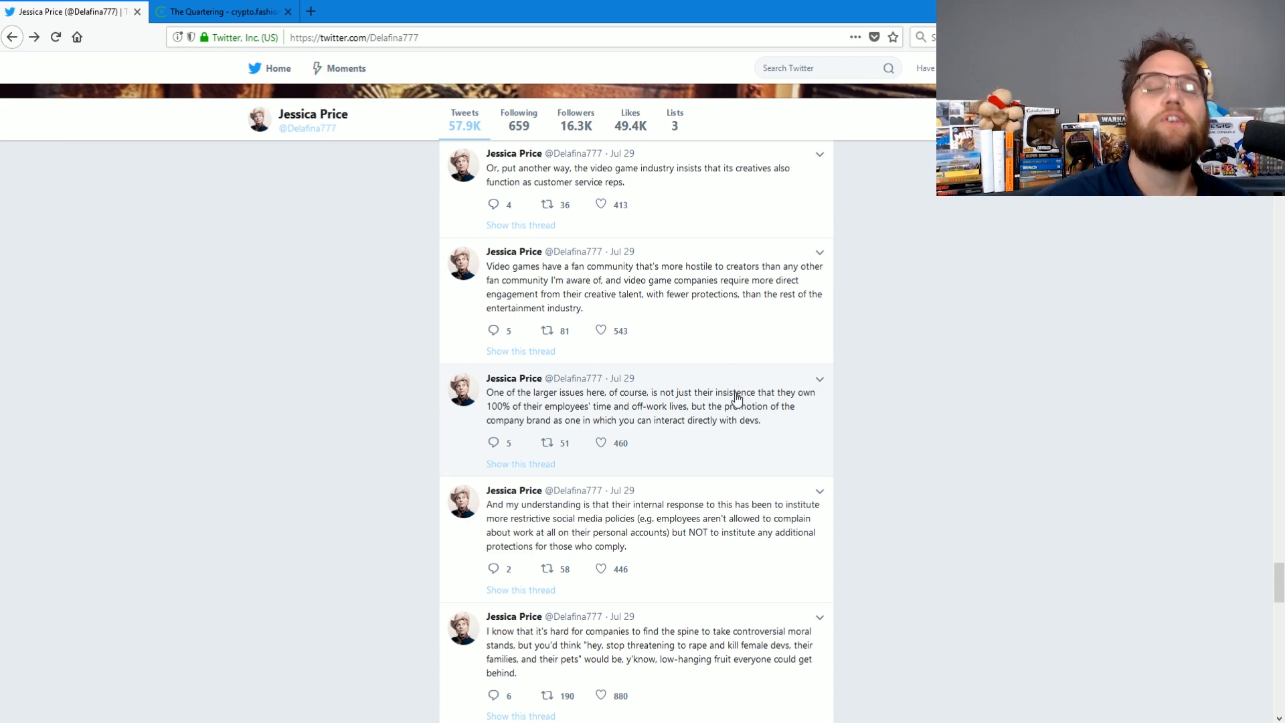
scroll(734, 397, up, 3)
scroll(735, 398, up, 2)
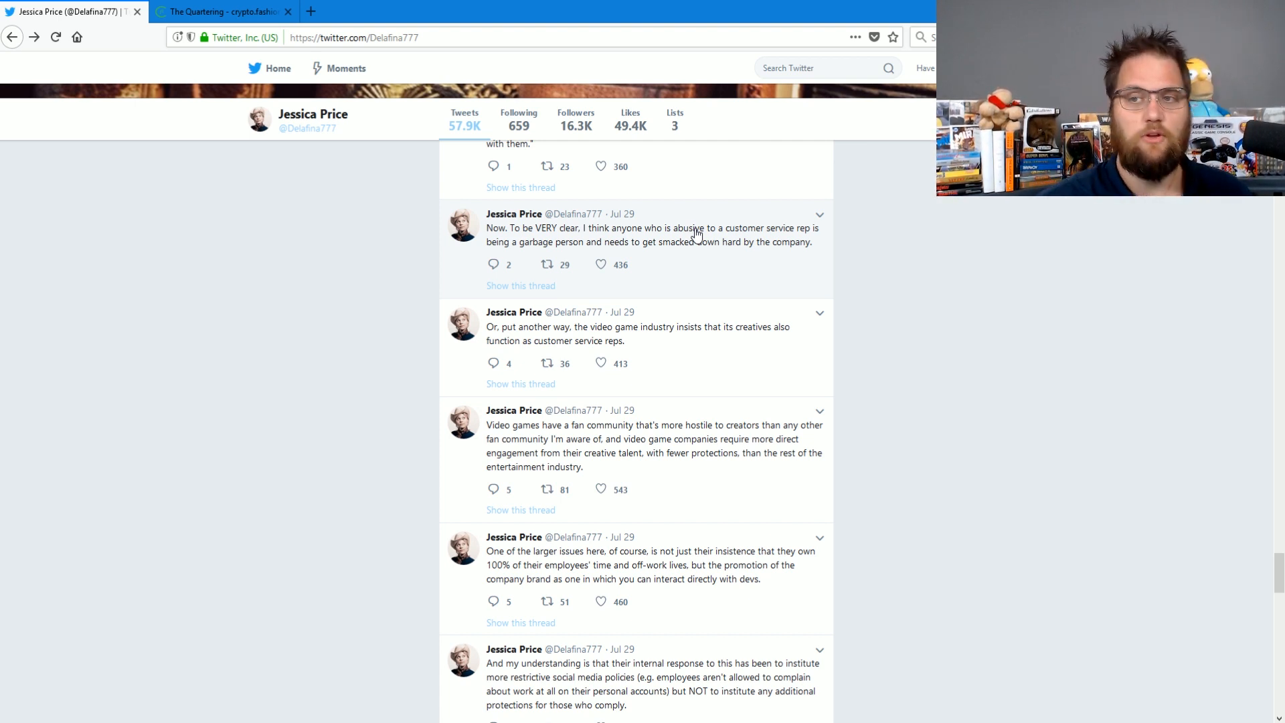
scroll(714, 387, up, 2)
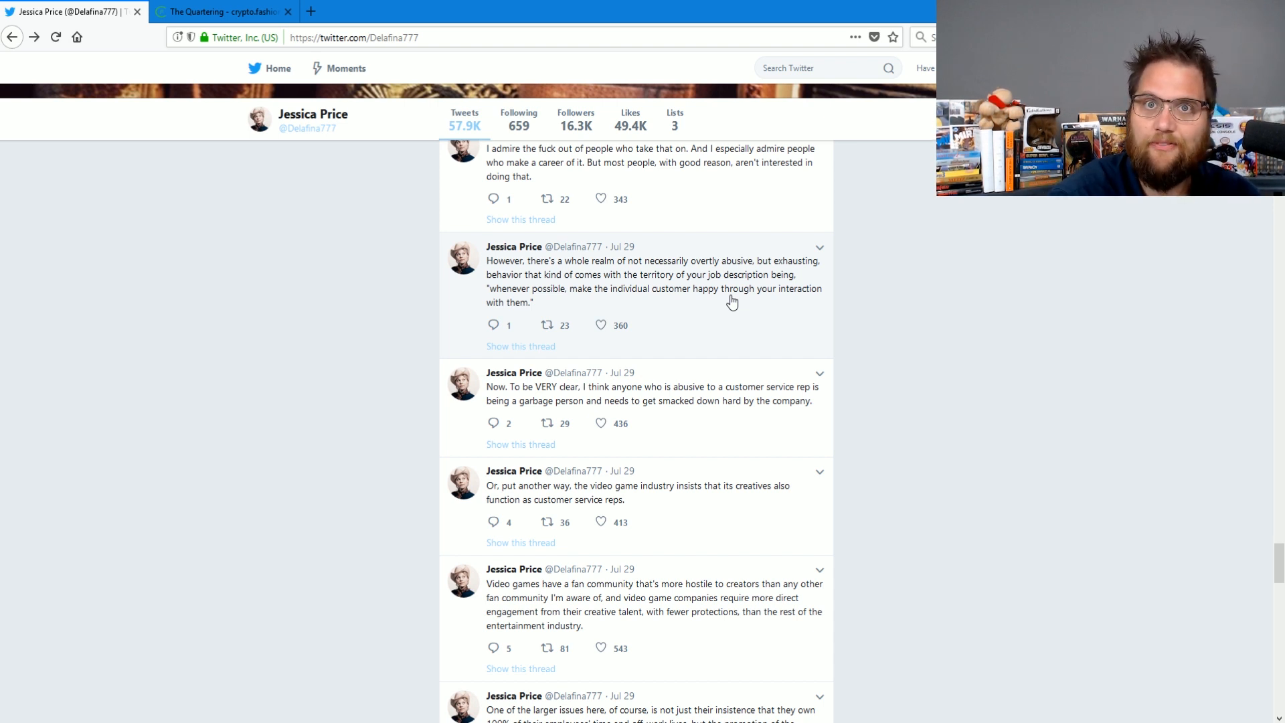
scroll(847, 452, up, 1)
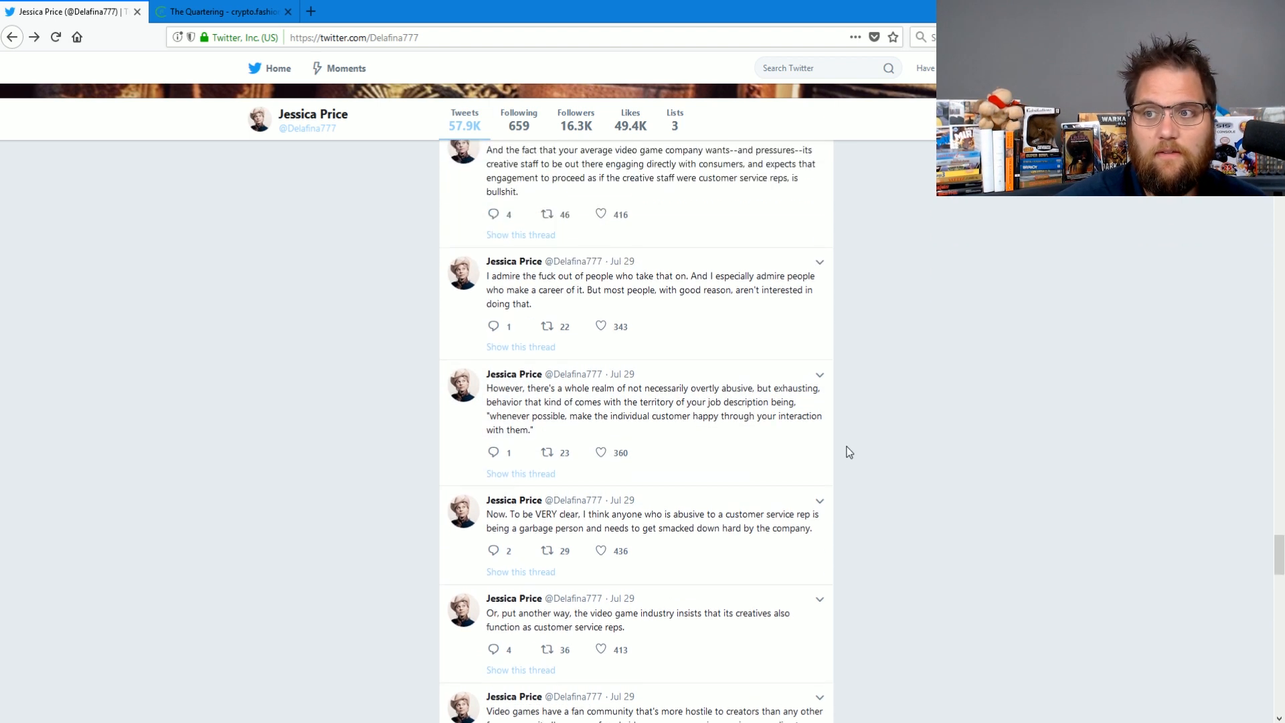
scroll(848, 452, up, 1)
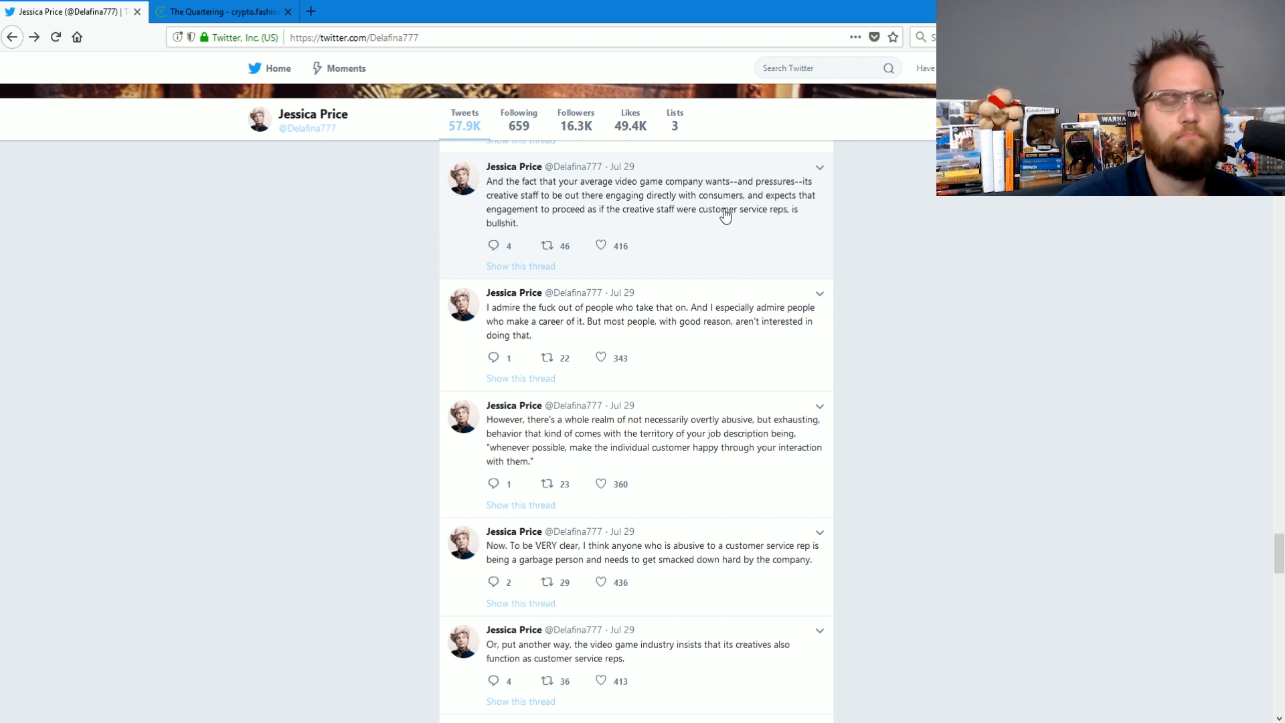
scroll(644, 221, up, 1)
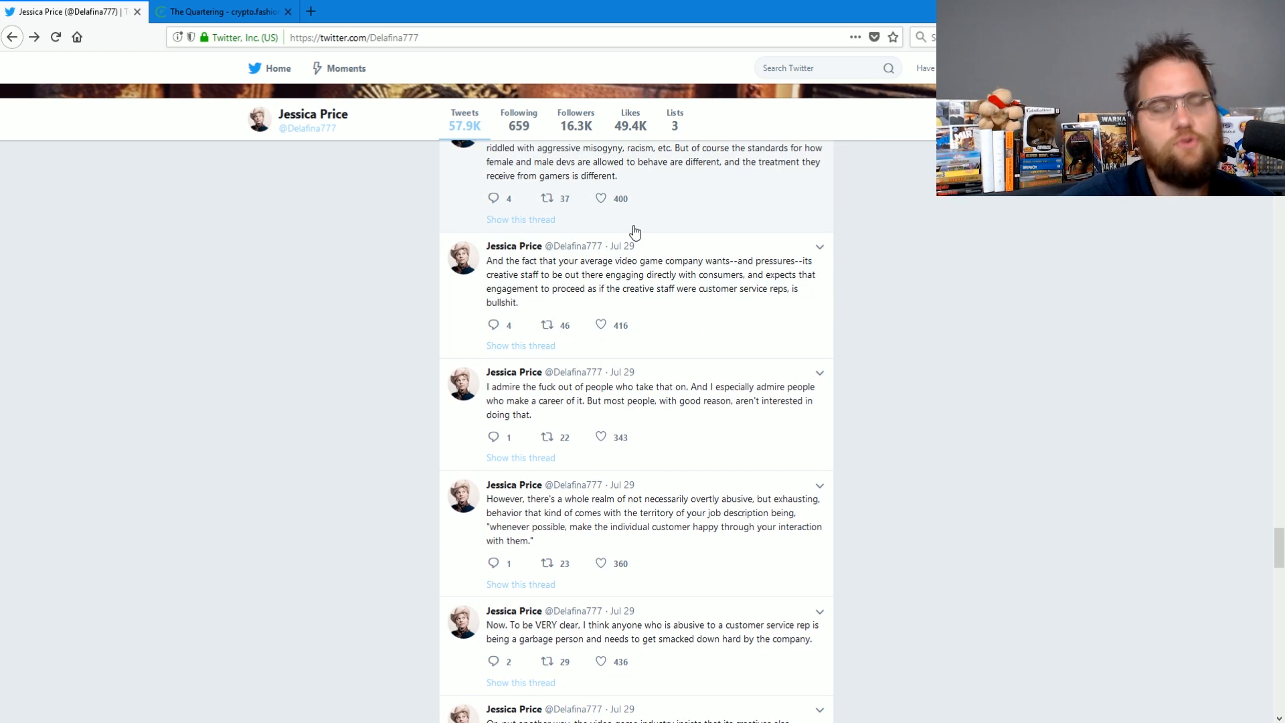
scroll(643, 231, up, 1)
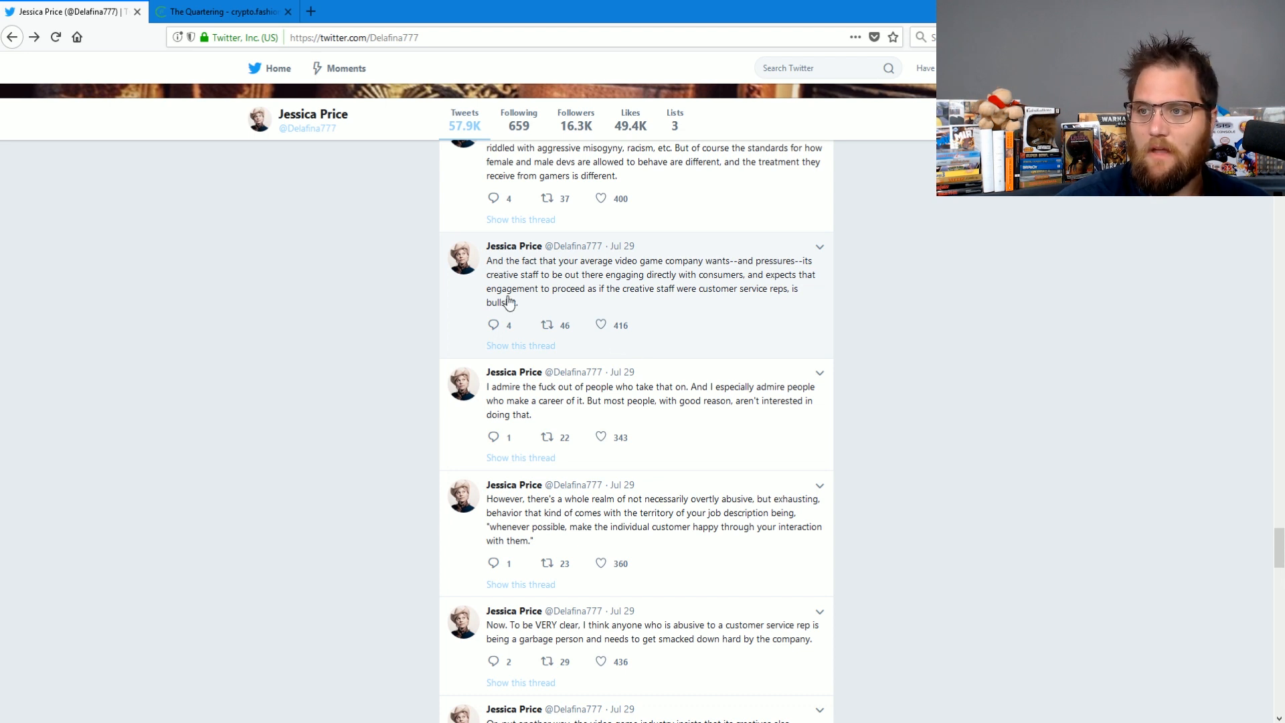
scroll(581, 307, up, 2)
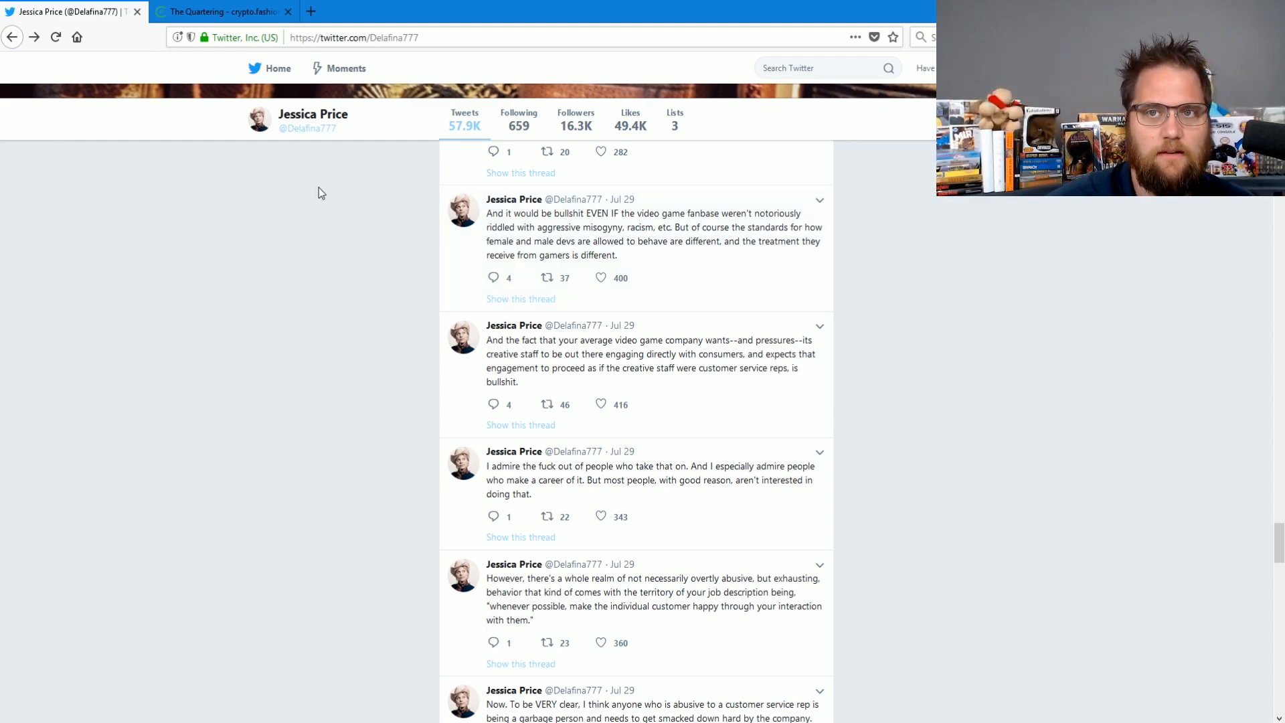
click(223, 11)
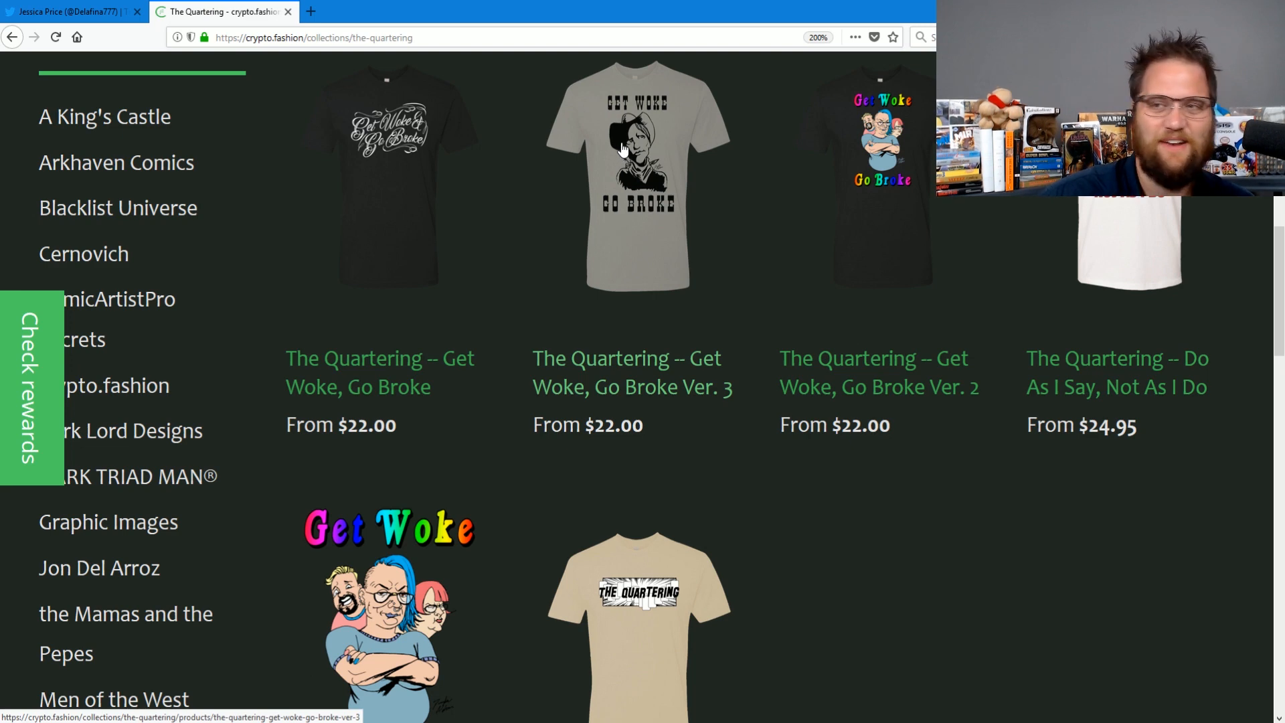
click(60, 11)
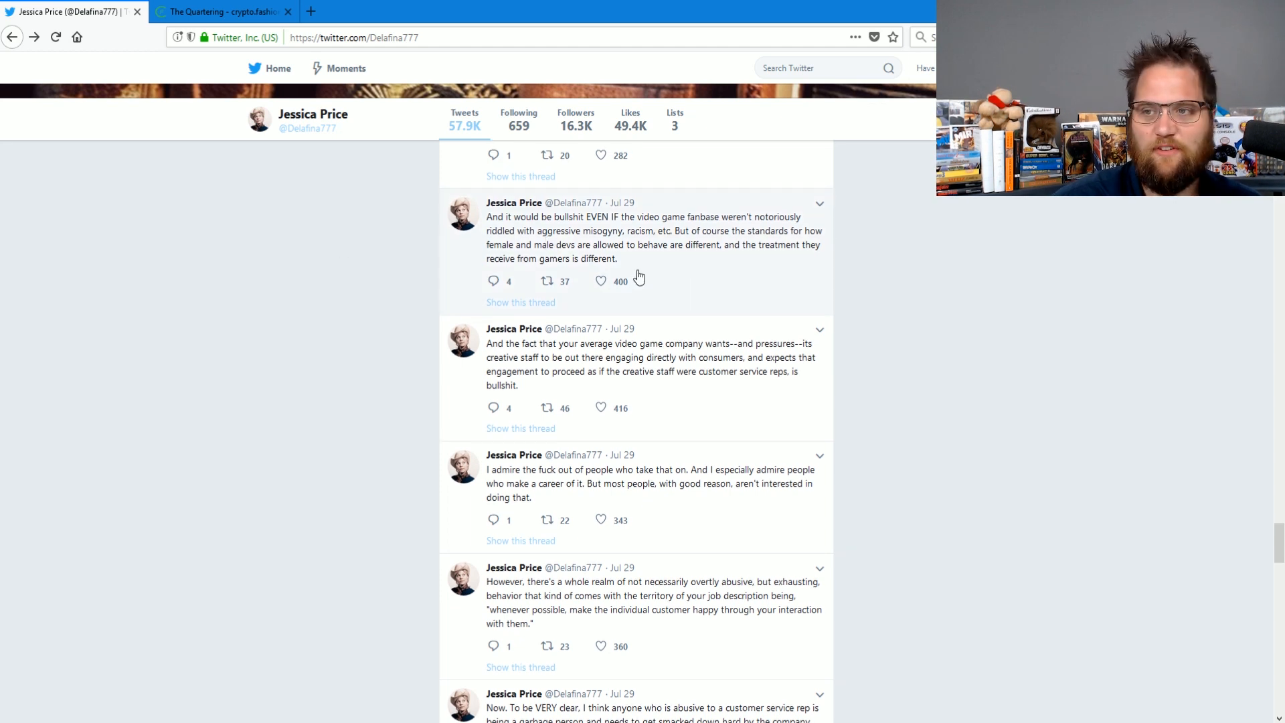
scroll(632, 276, up, 1)
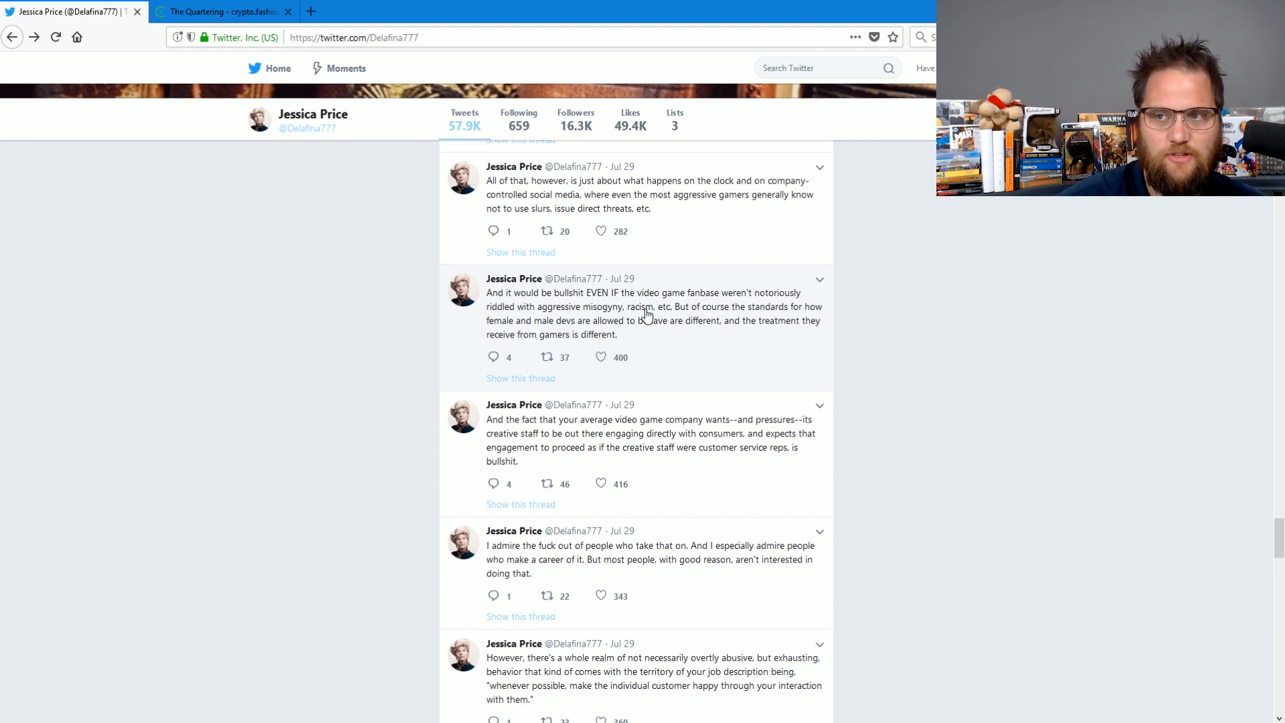
scroll(620, 298, up, 1)
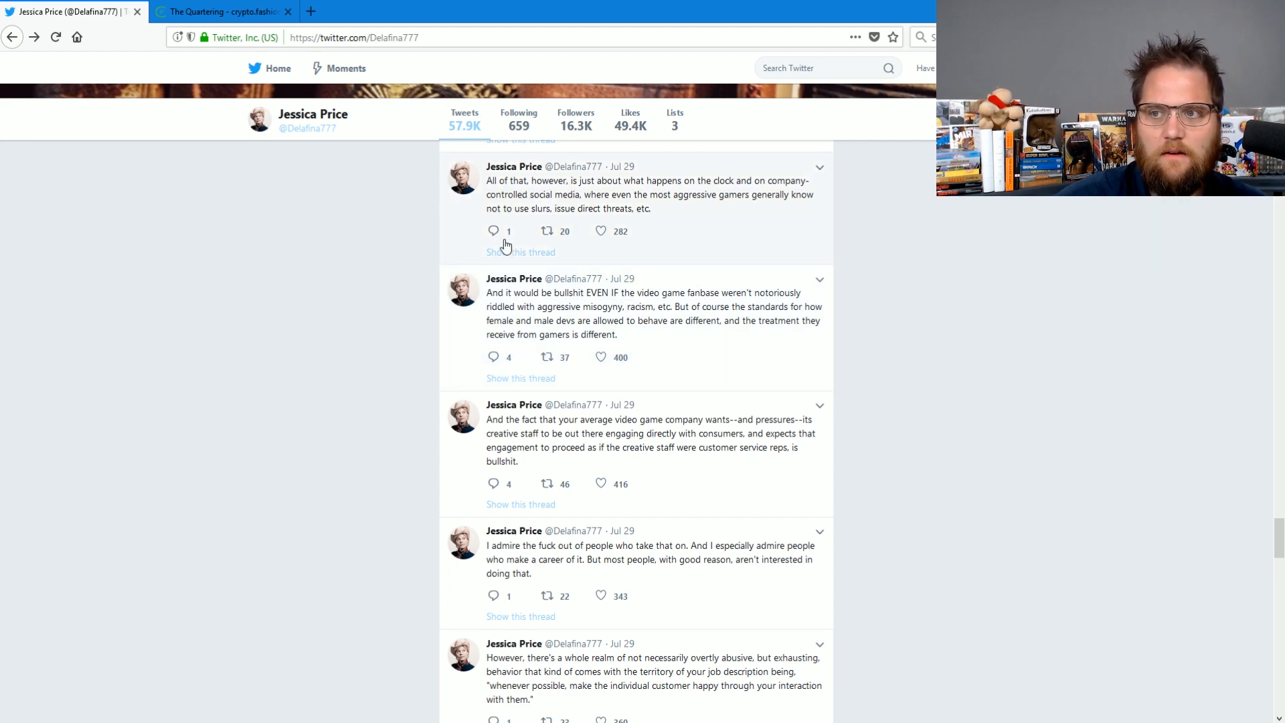
scroll(501, 331, up, 2)
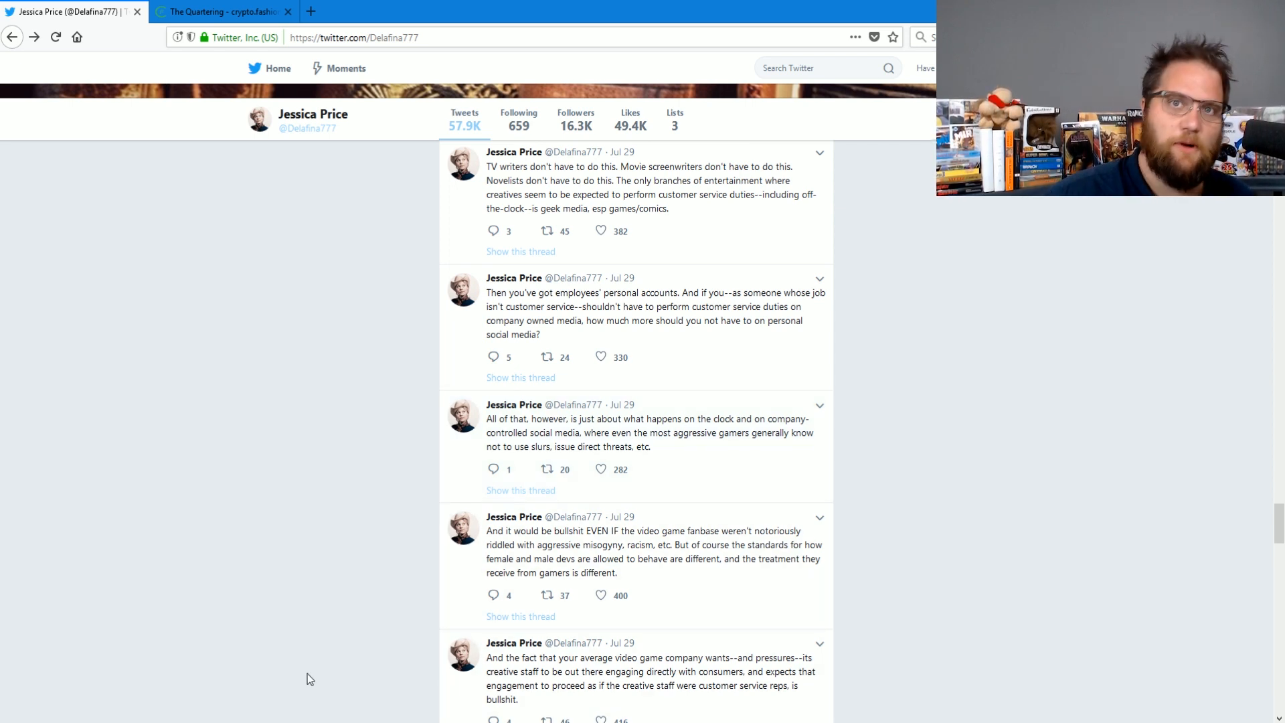
scroll(558, 665, up, 3)
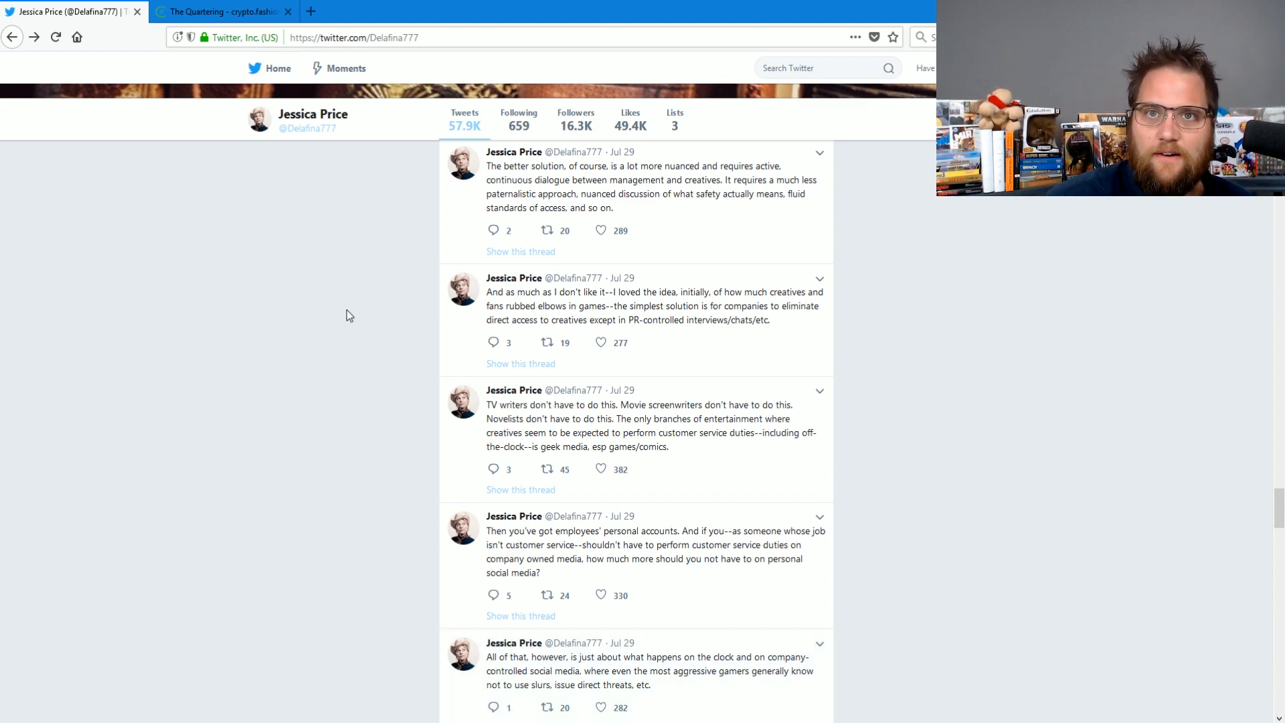
scroll(347, 310, up, 4)
scroll(337, 305, up, 3)
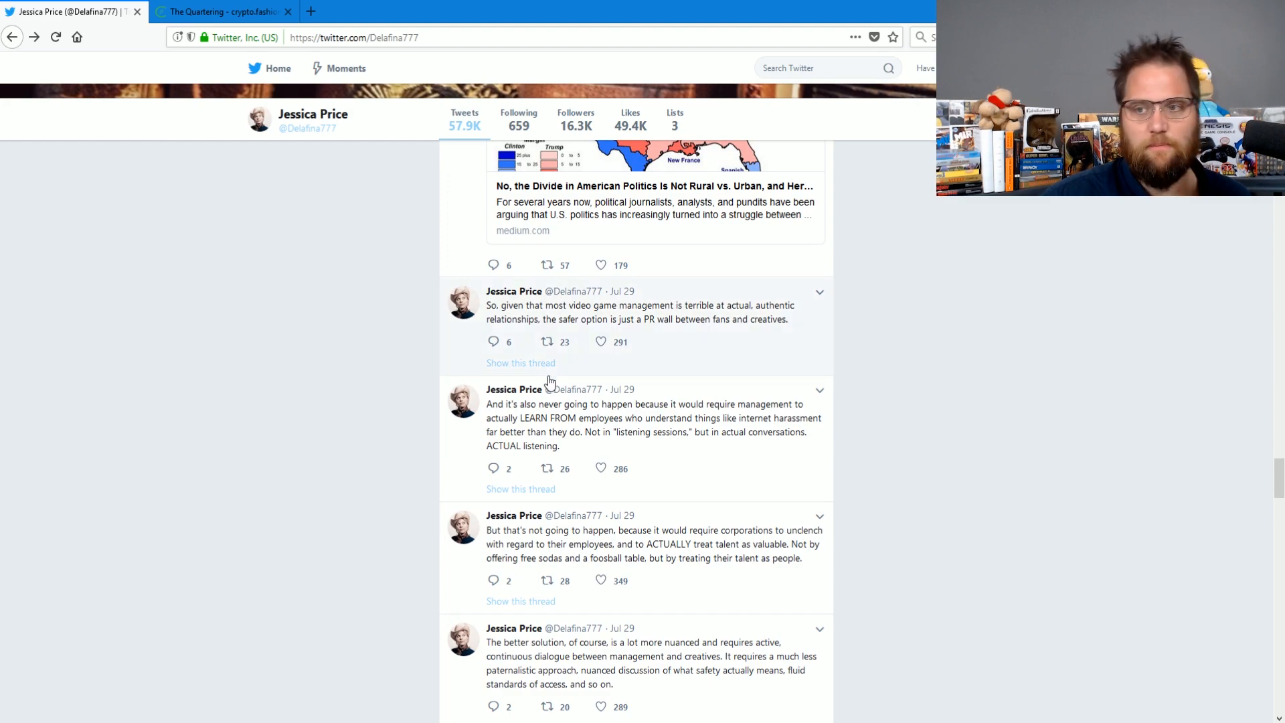
scroll(484, 427, up, 2)
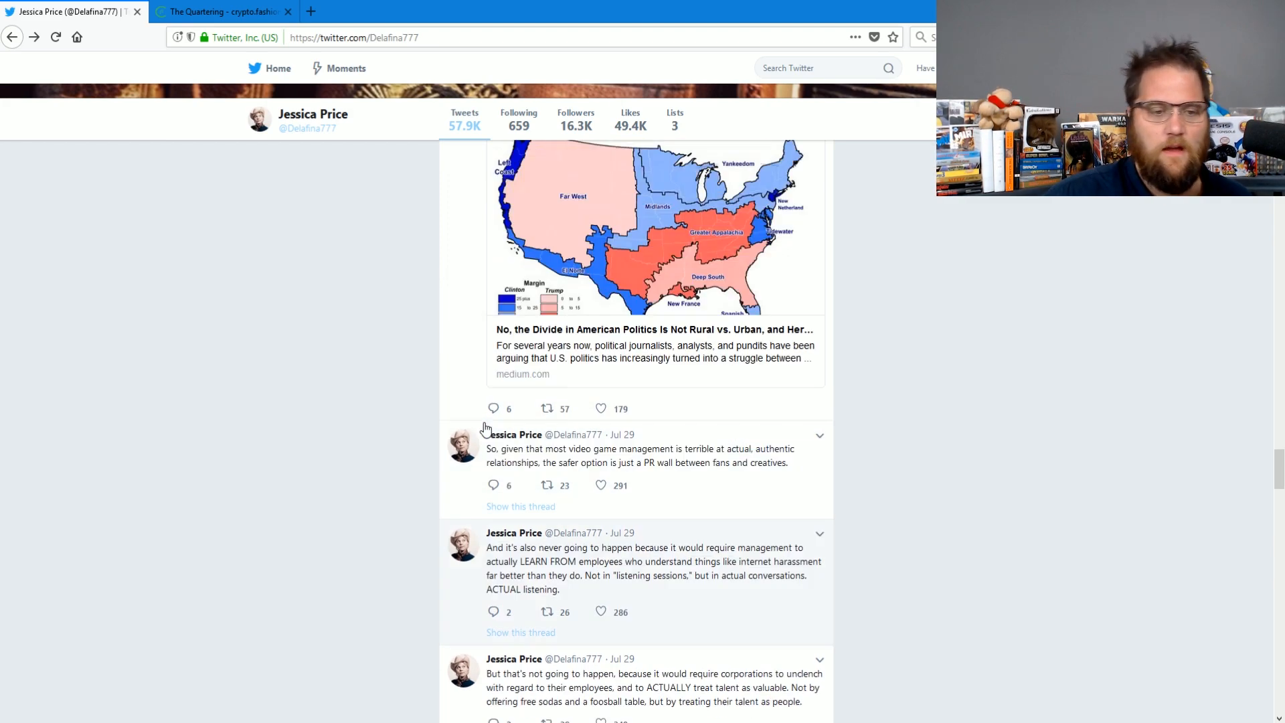
scroll(484, 427, up, 8)
scroll(502, 432, up, 8)
scroll(553, 441, up, 8)
scroll(605, 453, up, 8)
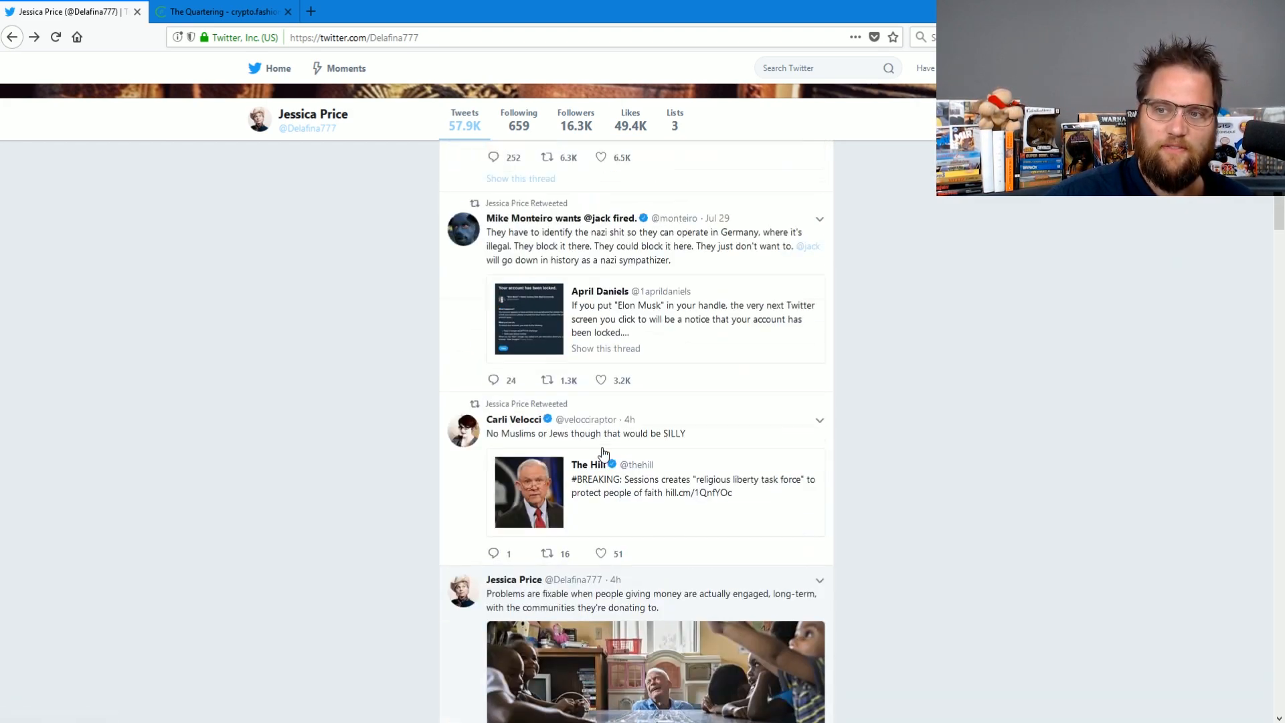
scroll(605, 454, up, 10)
scroll(613, 462, up, 10)
scroll(636, 473, up, 3)
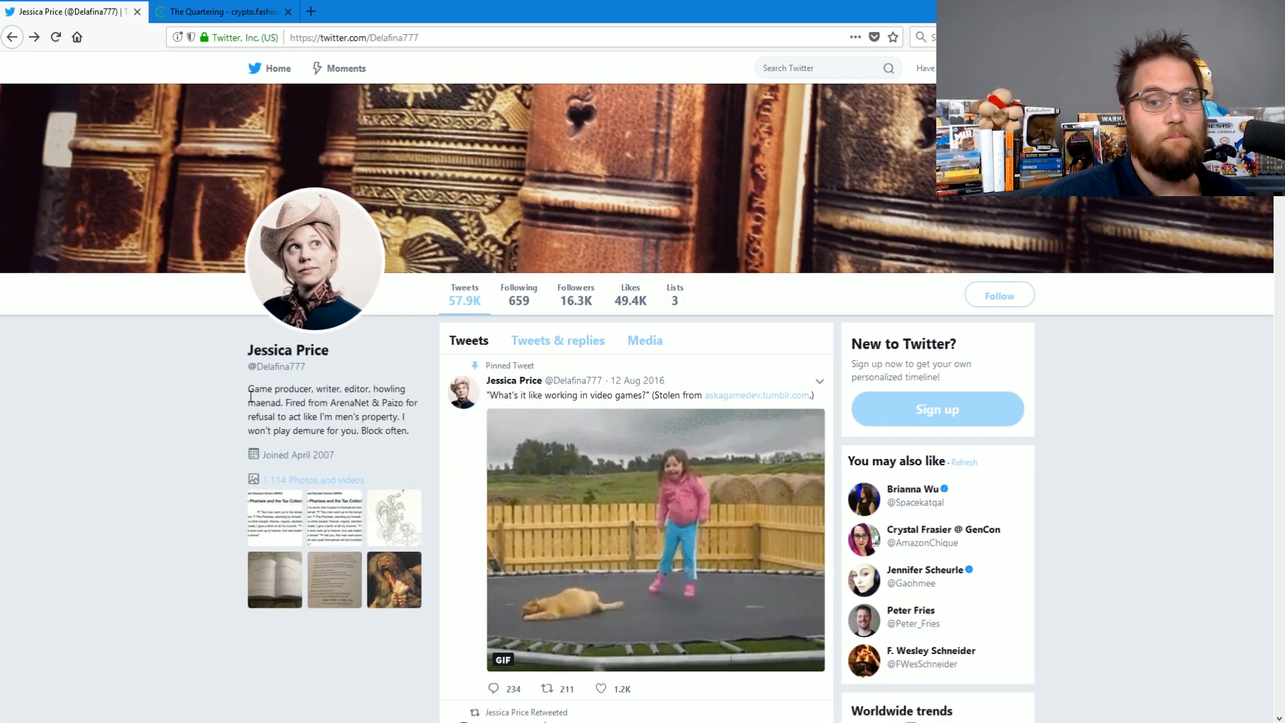
- Highlight 'Game producer' and the fired-from-ArenaNet & Paizo line, then select the whole bio through 'Block often'
drag(249, 388, 312, 389)
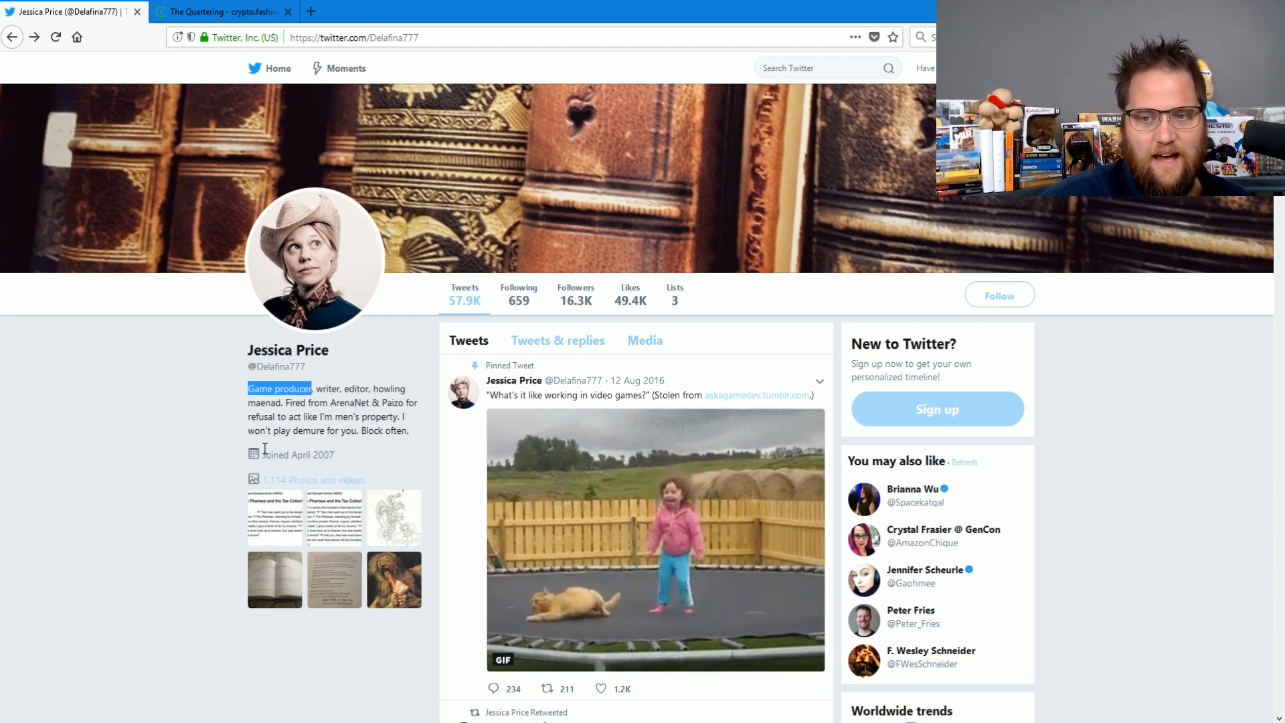
mouse_move(289, 403)
mouse_down()
mouse_move(419, 405)
mouse_move(404, 411)
mouse_move(418, 426)
mouse_move(419, 414)
mouse_move(417, 432)
mouse_up()
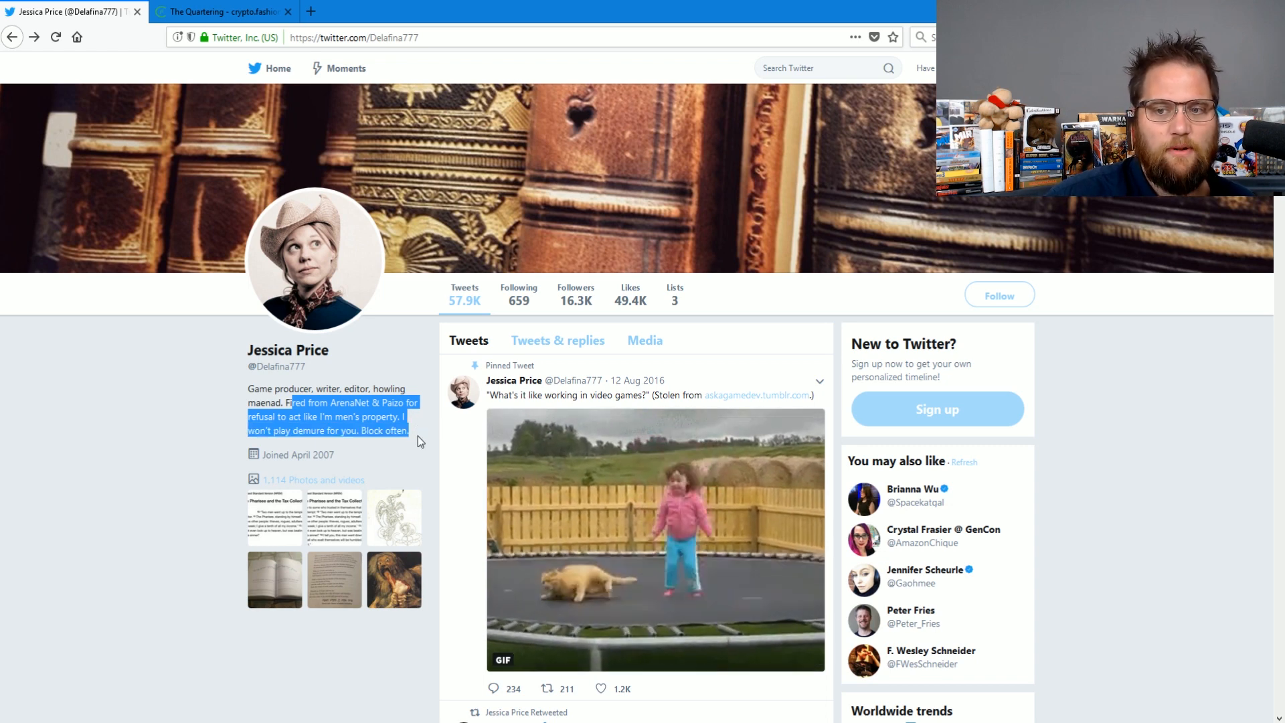
click(405, 435)
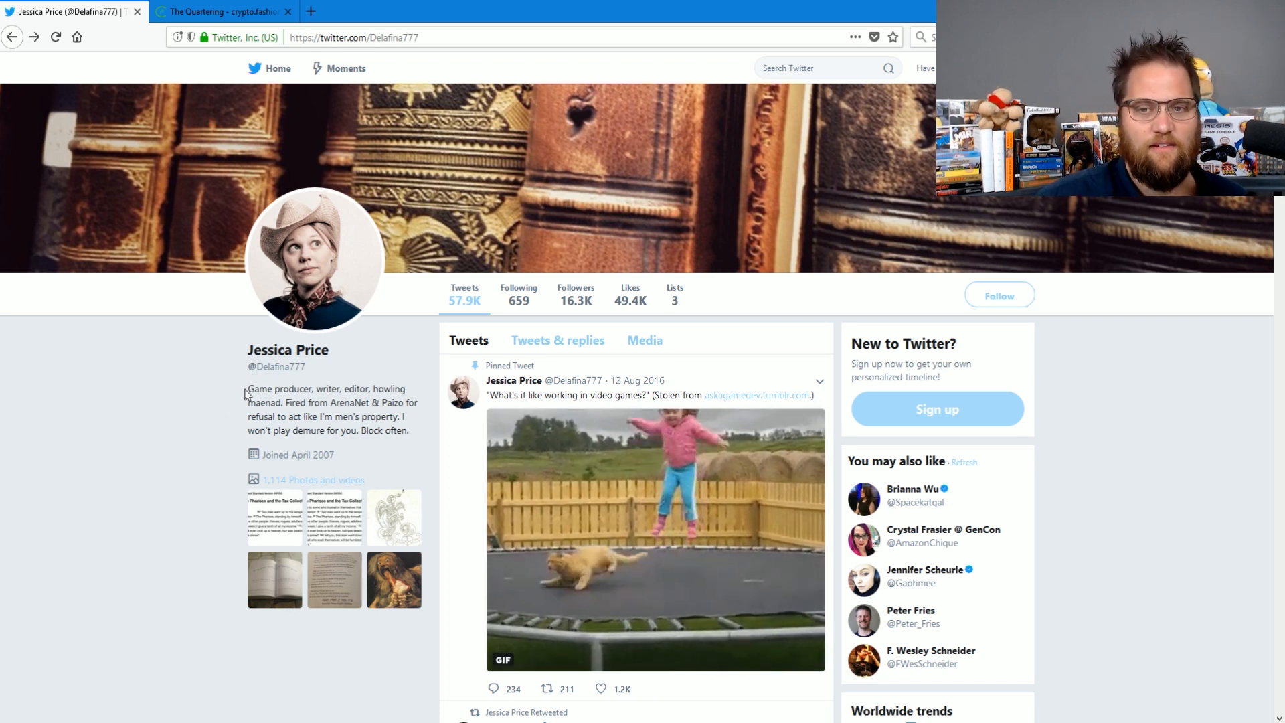
mouse_move(250, 388)
mouse_down()
mouse_move(360, 389)
mouse_move(408, 433)
mouse_up()
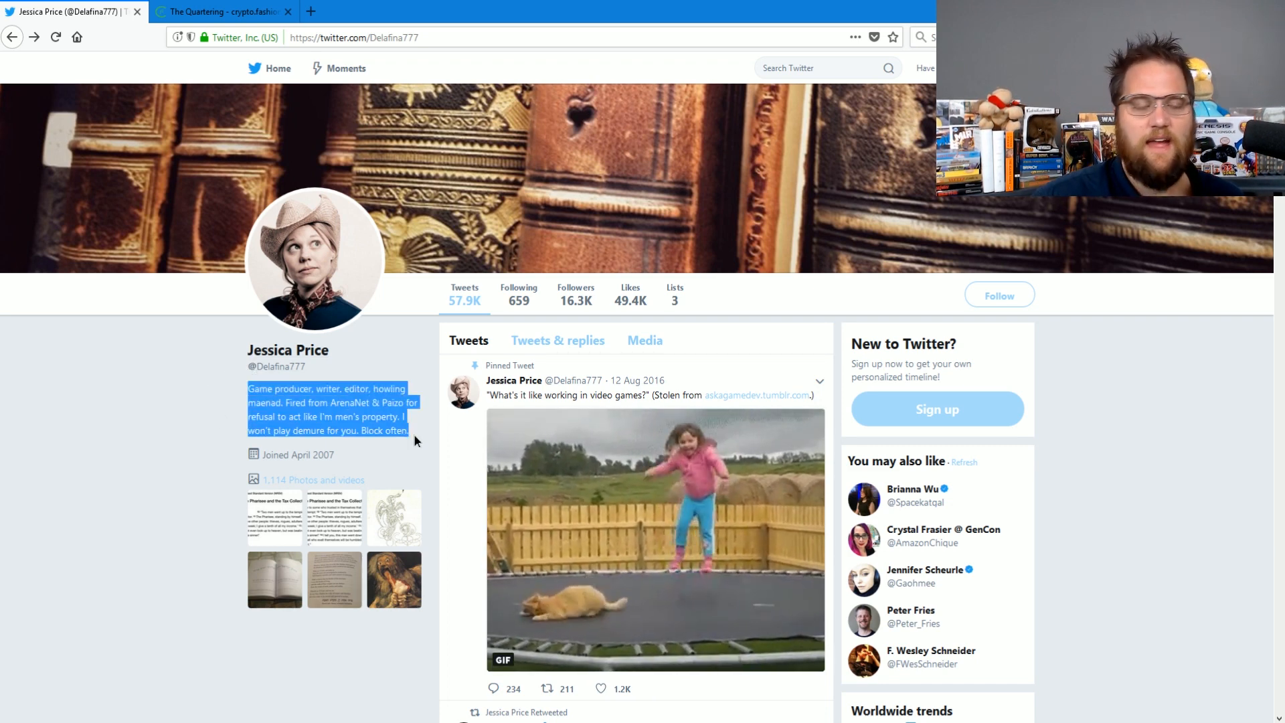